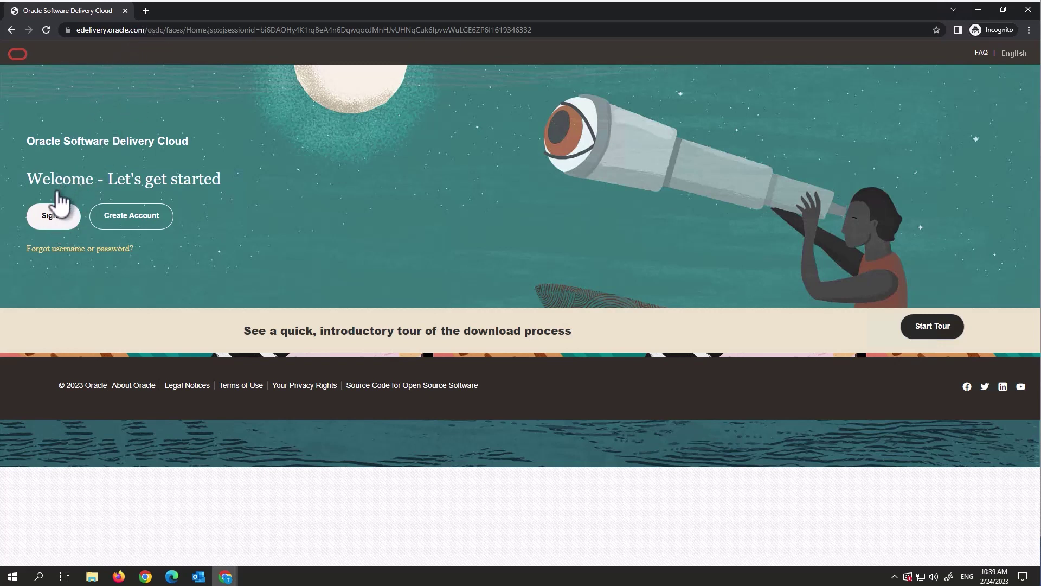
# - Start a new Oracle account and fill in e-mail, password, name, job title, phone and company
pyautogui.click(53, 218)
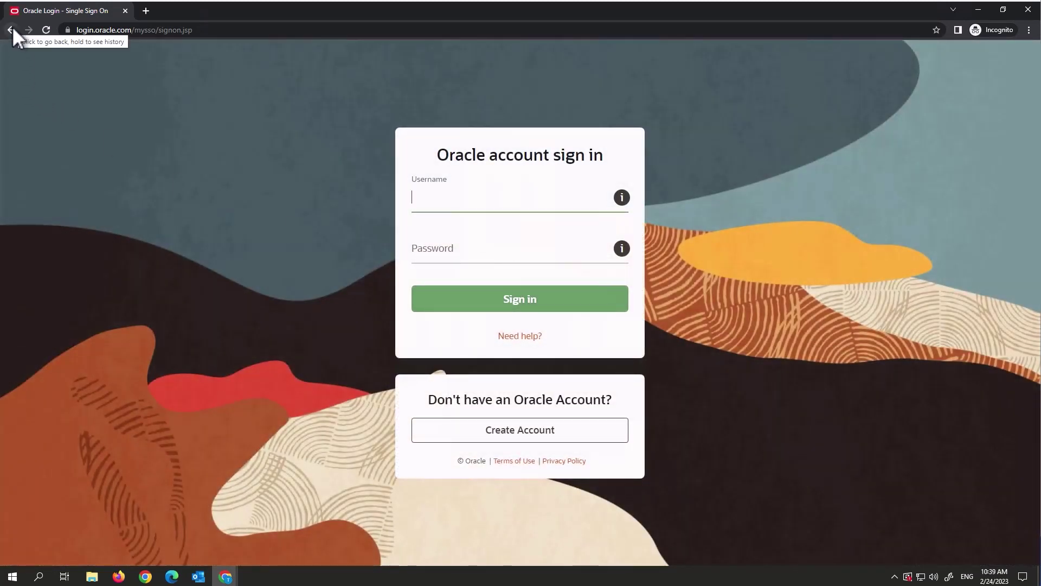
pyautogui.click(519, 441)
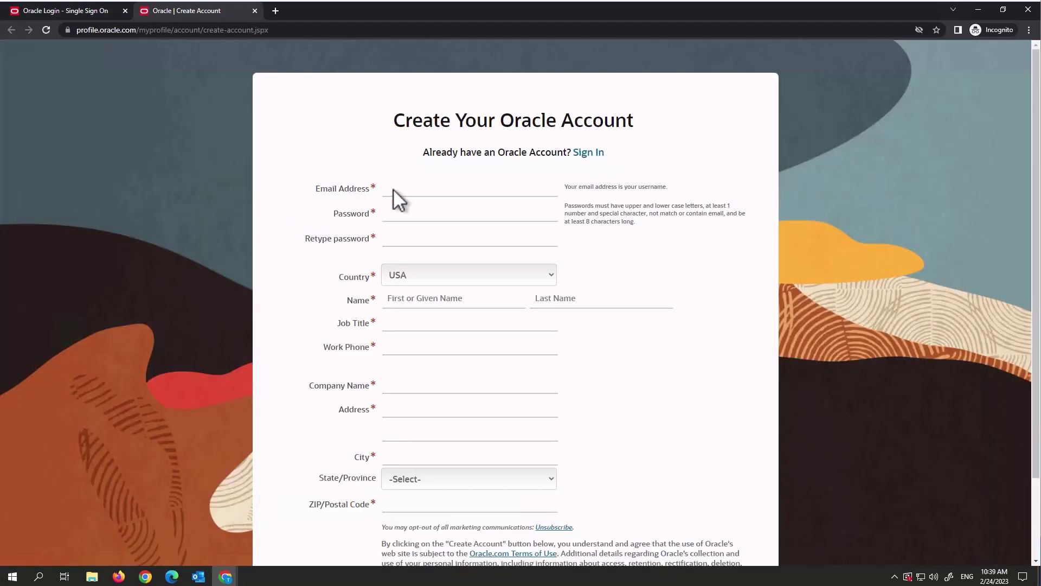
pyautogui.click(399, 188)
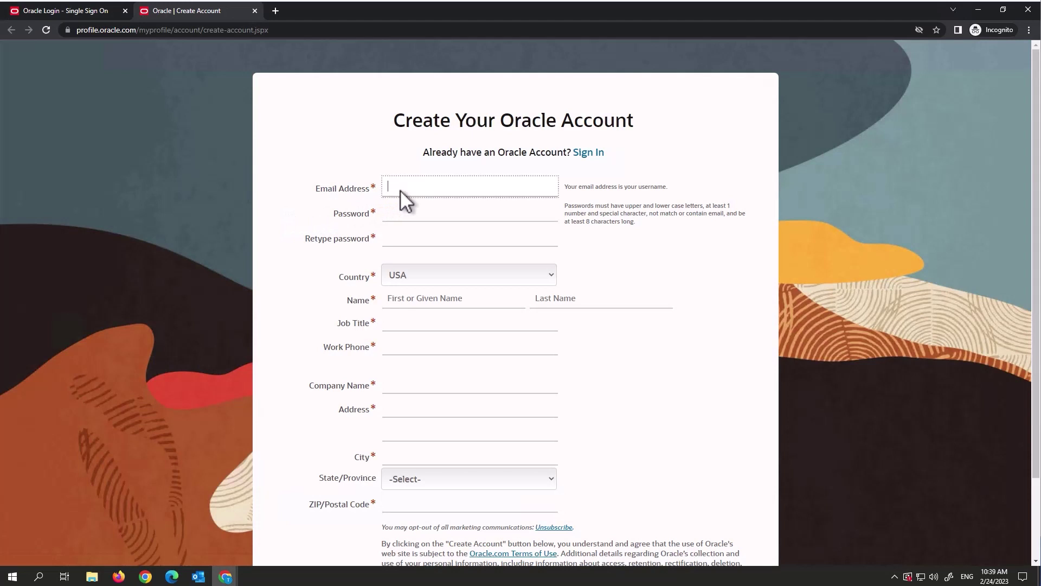
pyautogui.click(401, 215)
pyautogui.click(401, 239)
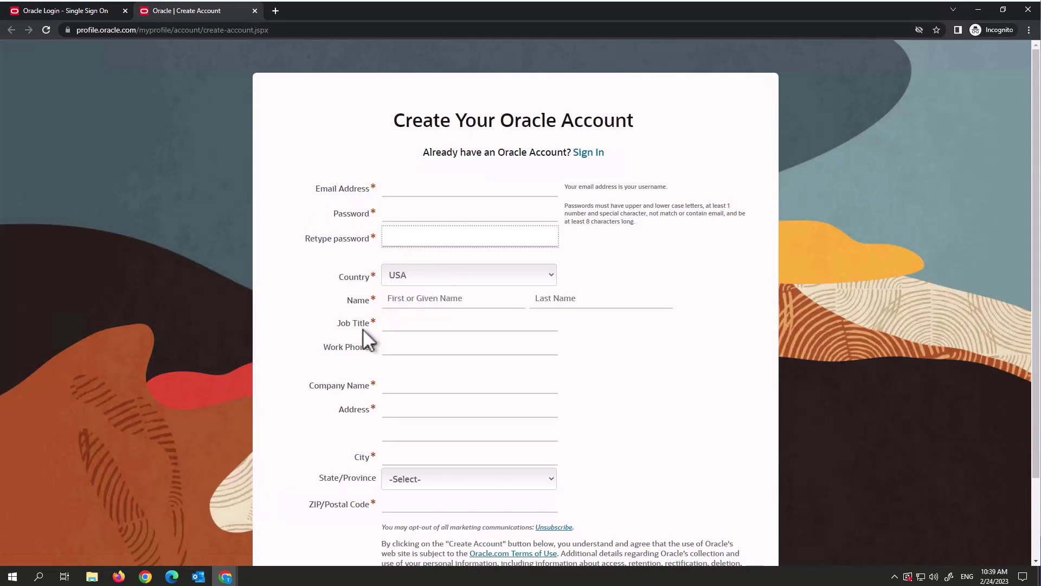
pyautogui.click(408, 324)
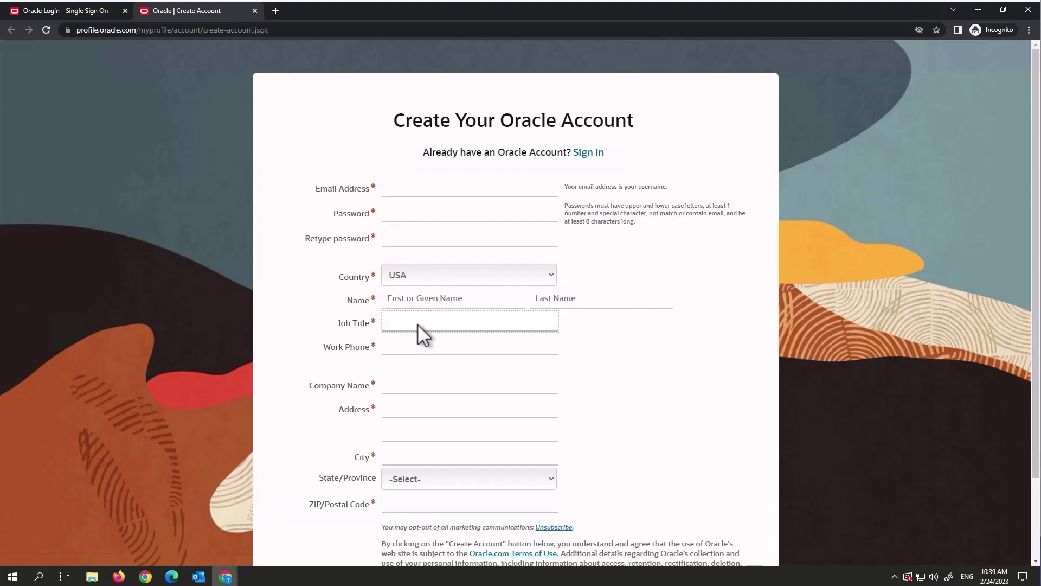
pyautogui.click(398, 347)
pyautogui.click(404, 382)
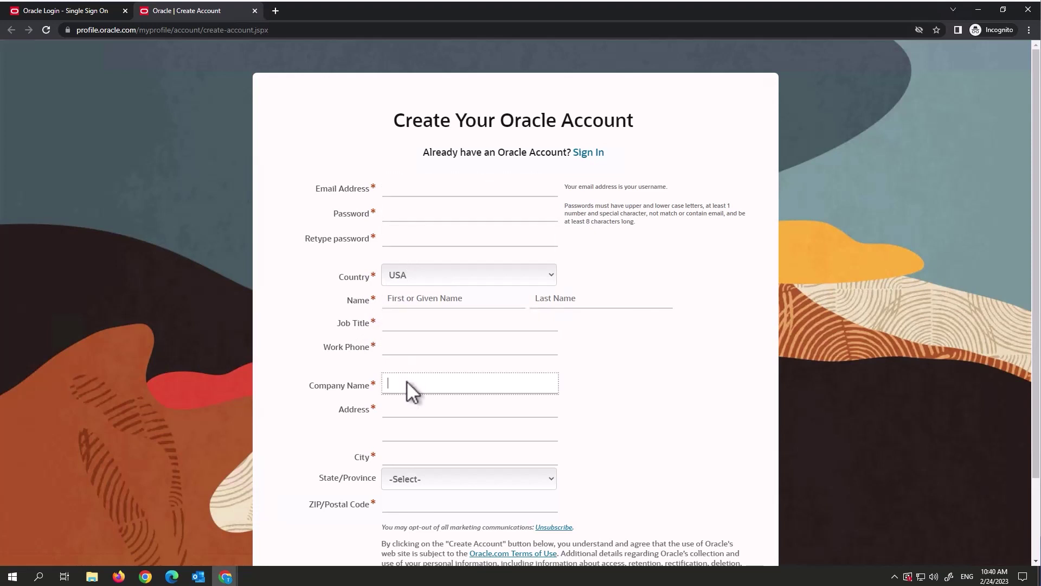
# - Fill in the address lines, city, state and ZIP code, then revisit the e-mail field
pyautogui.scroll(-2, 407, 381)
pyautogui.press('Tab')
pyautogui.click(396, 336)
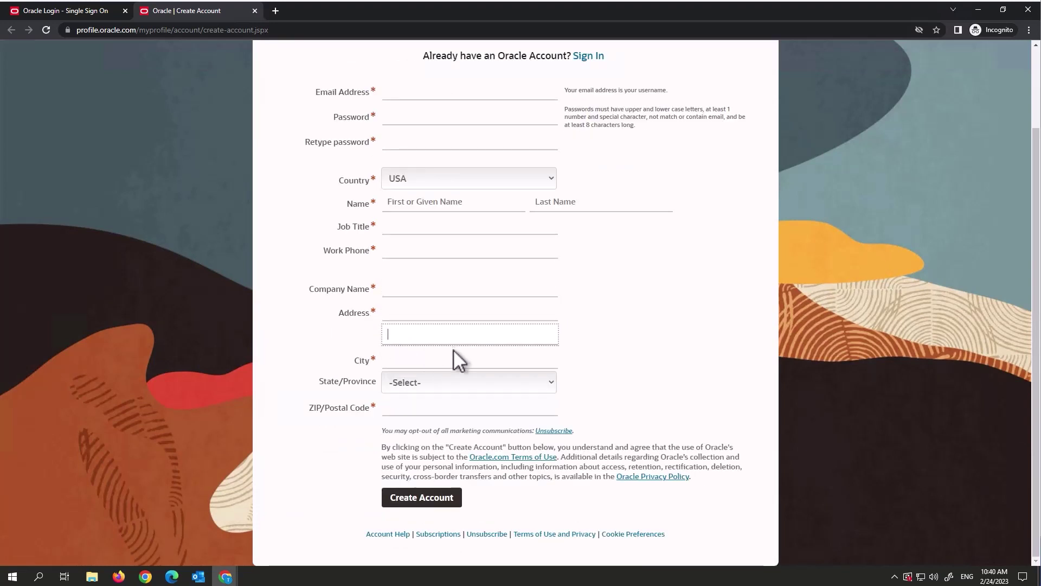
pyautogui.click(444, 359)
pyautogui.click(432, 386)
pyautogui.click(404, 411)
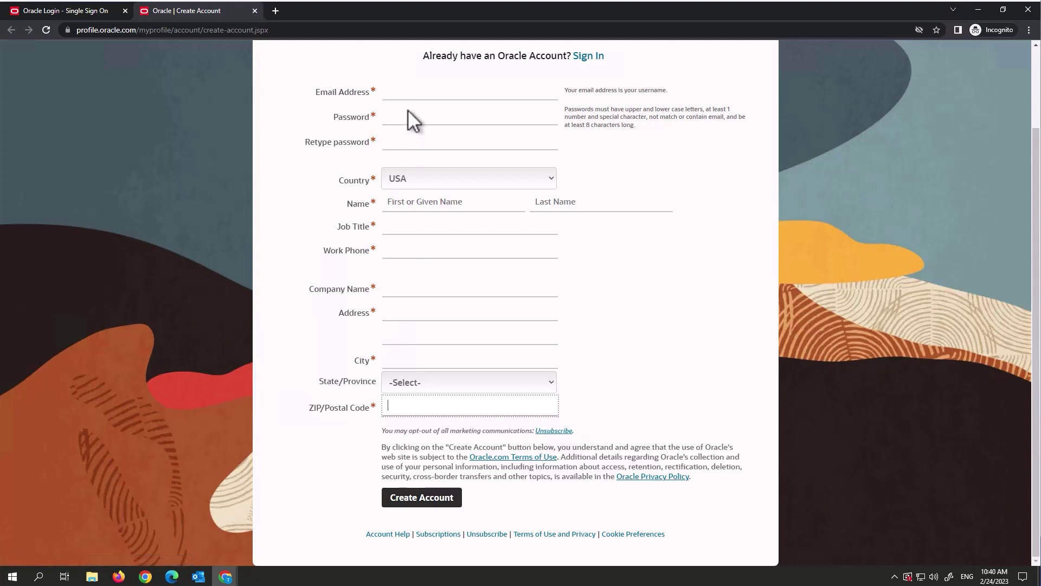
pyautogui.click(406, 93)
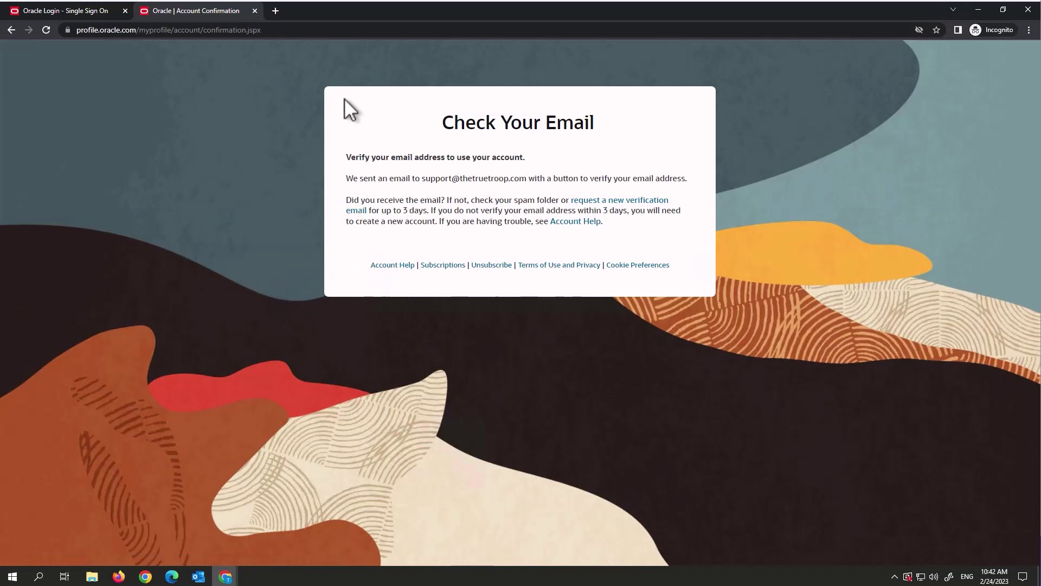
pyautogui.moveTo(316, 88); pyautogui.dragTo(745, 315)
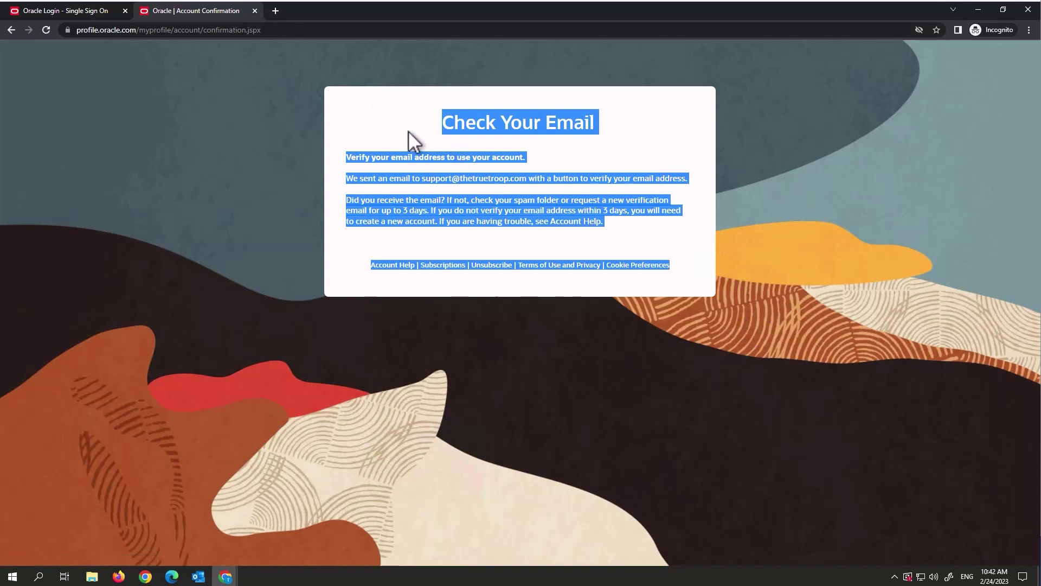
pyautogui.click(378, 154)
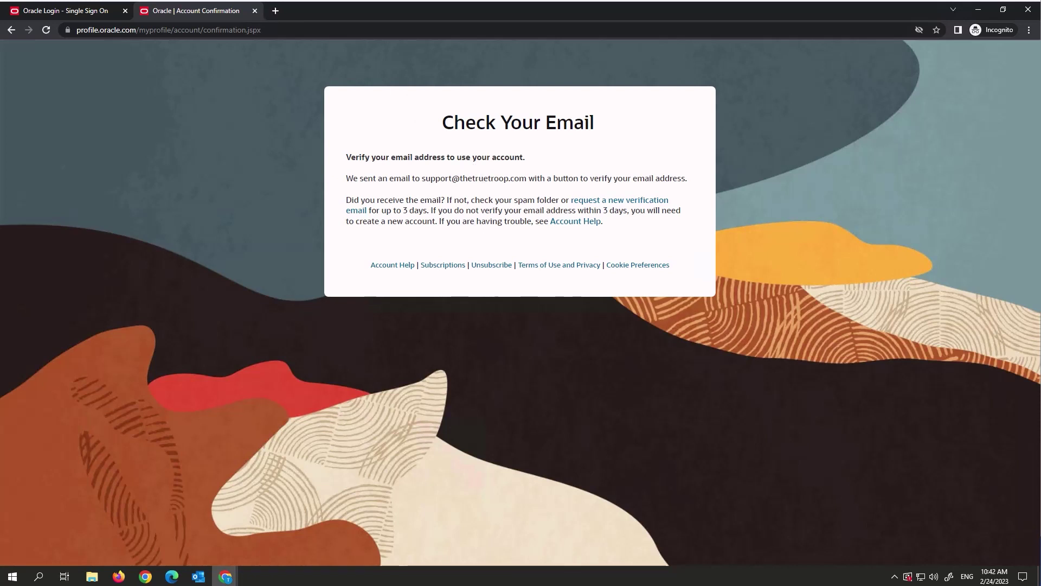
pyautogui.click(11, 30)
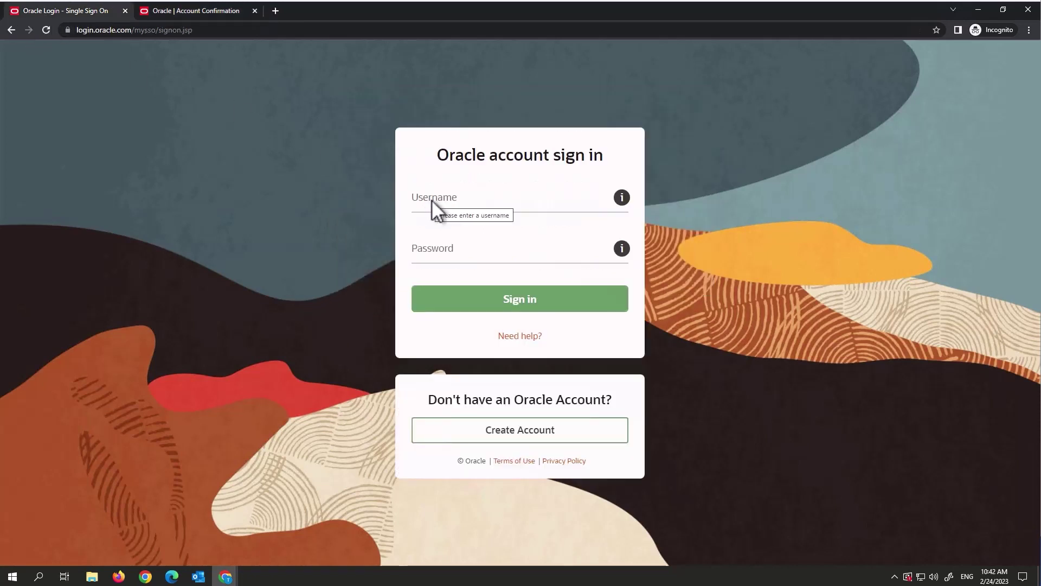
pyautogui.click(185, 11)
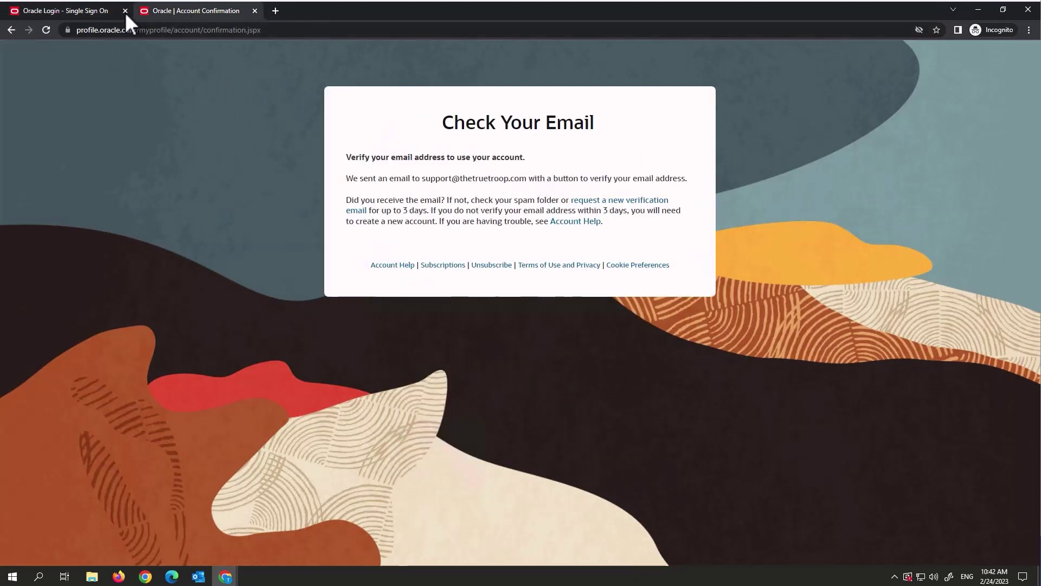
pyautogui.click(76, 7)
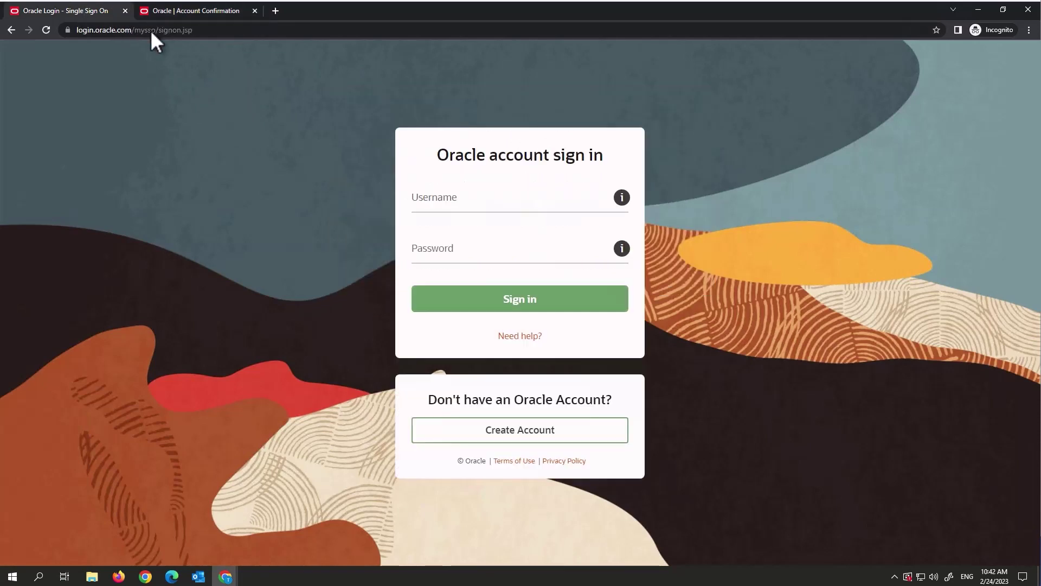
pyautogui.click(195, 11)
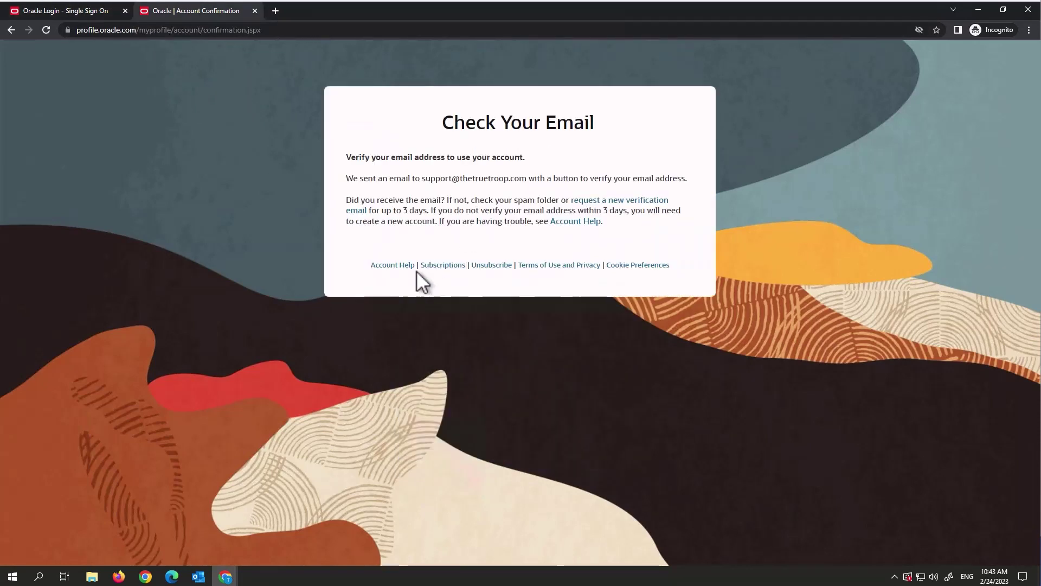
# - Sign in on the Oracle Login tab with the new account's username and password
pyautogui.click(68, 11)
pyautogui.click(426, 200)
pyautogui.hotkey('ctrl', 'v')
pyautogui.click(473, 249)
pyautogui.write('••')
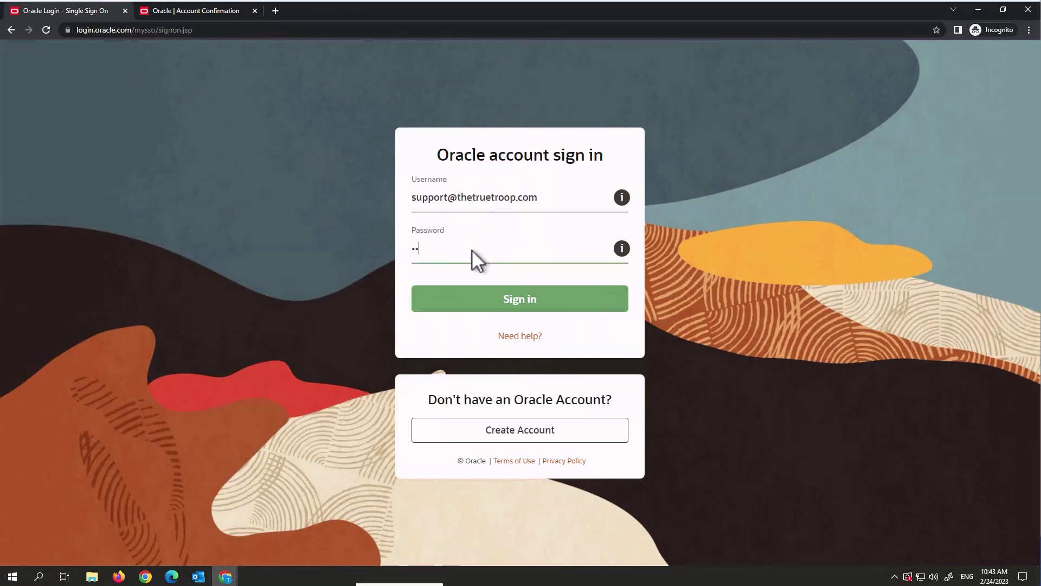
pyautogui.write('•••••••••')
pyautogui.press('Return')
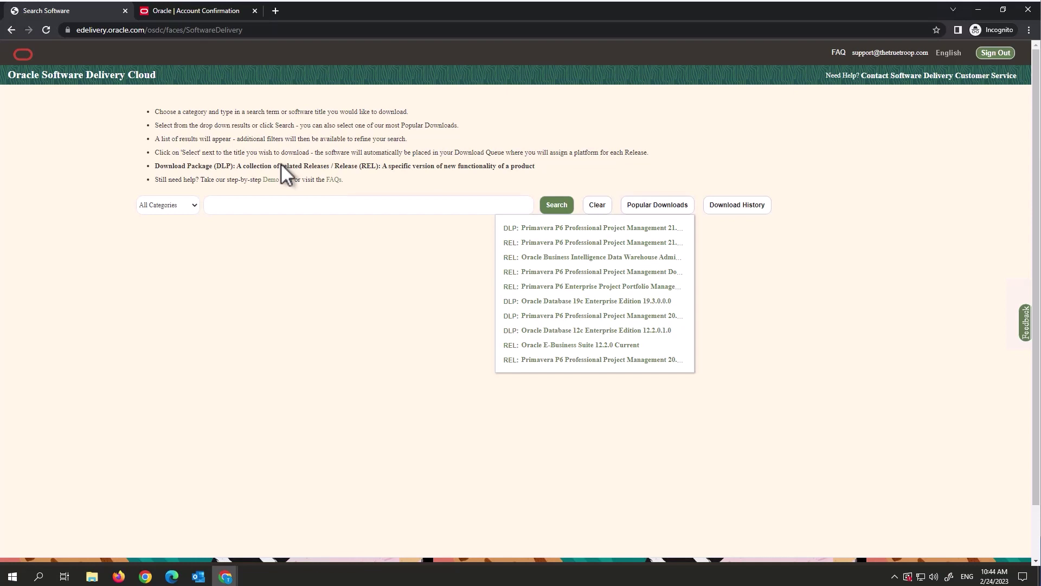
# - Search for 'Primavera p6' and pick Primavera P6 Professional Project Management from the suggestions
pyautogui.click(315, 200)
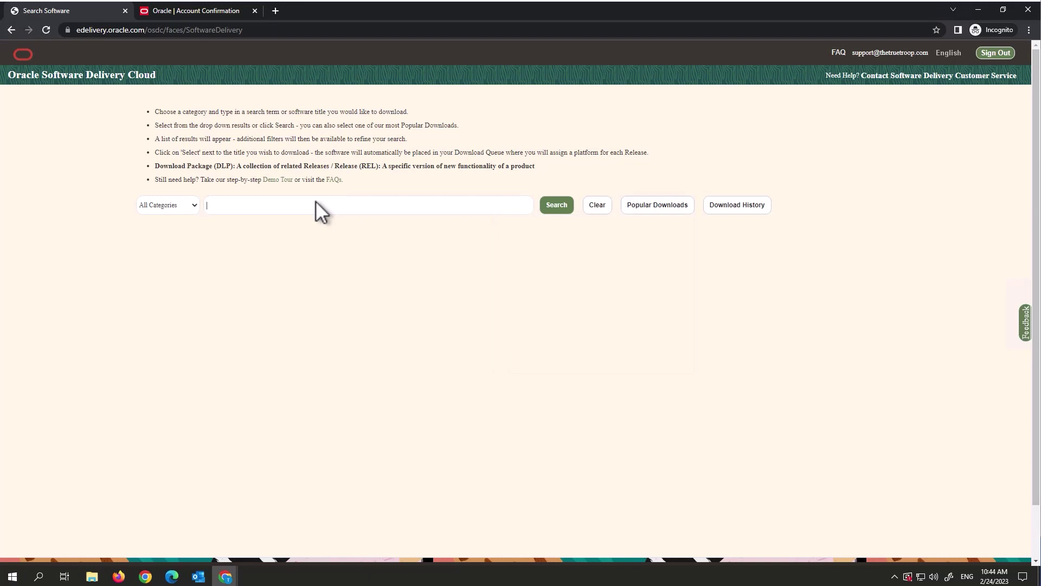
pyautogui.write('P')
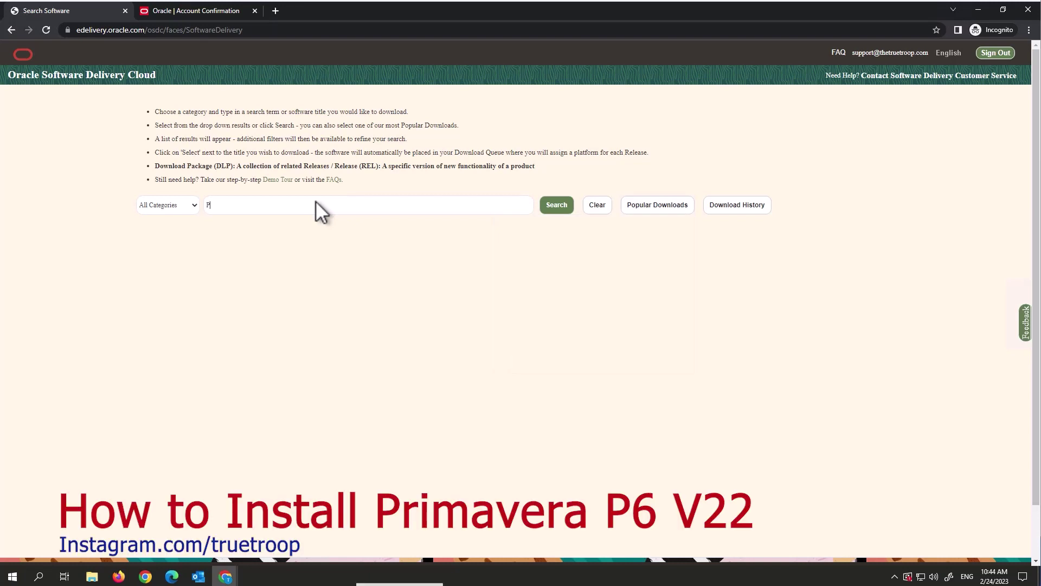
pyautogui.write('rimavera p6')
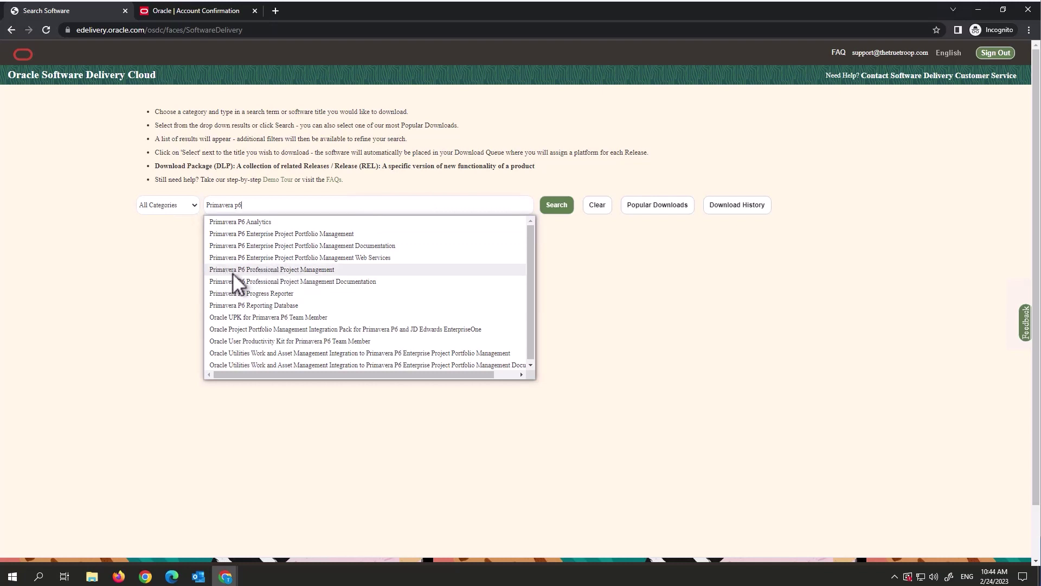
pyautogui.click(282, 270)
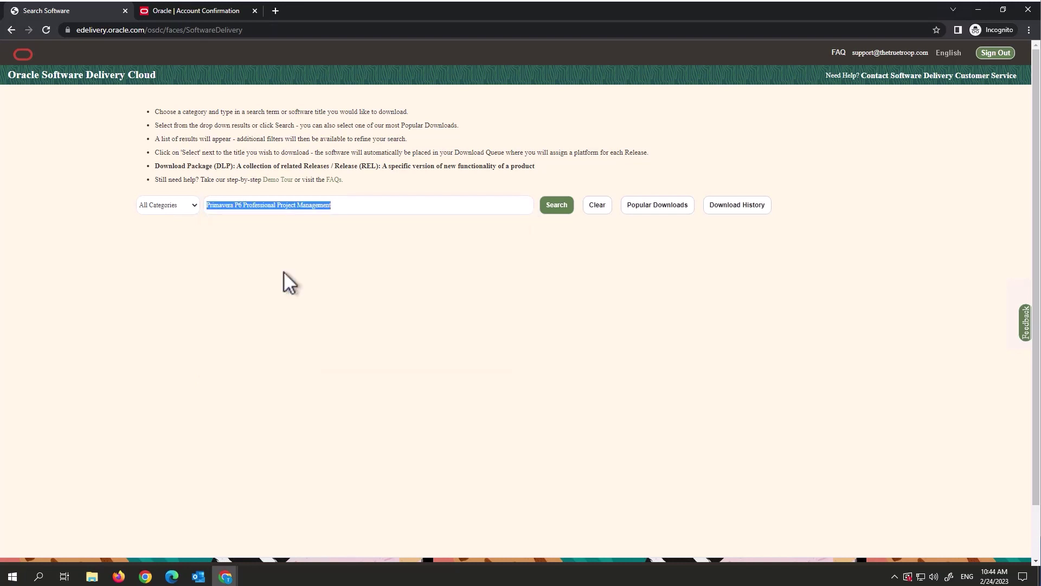
# - Run the search and add the DLP 22.12.0.0.0 package to the download queue
pyautogui.click(558, 205)
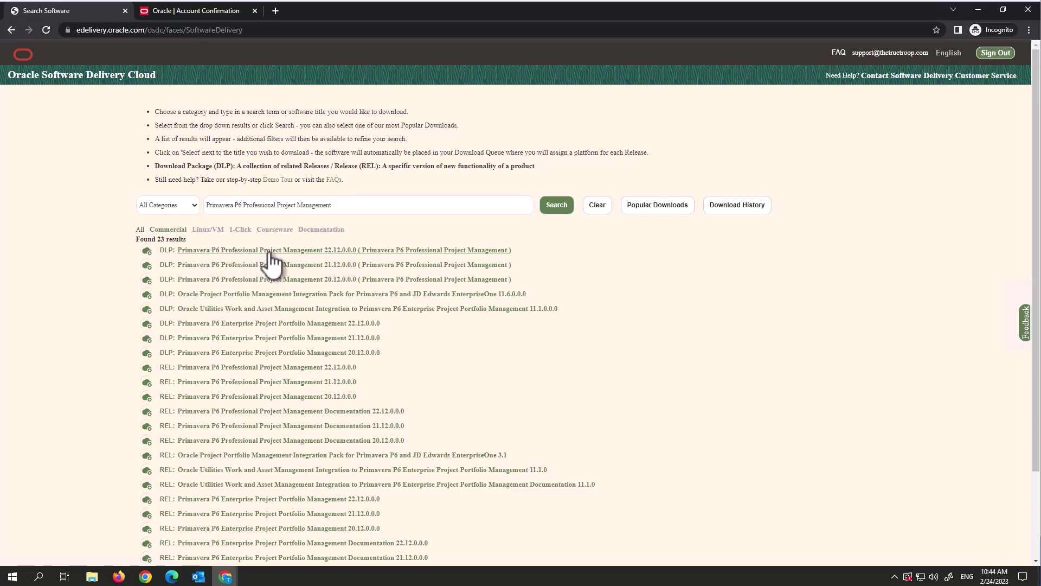
pyautogui.doubleClick(161, 249)
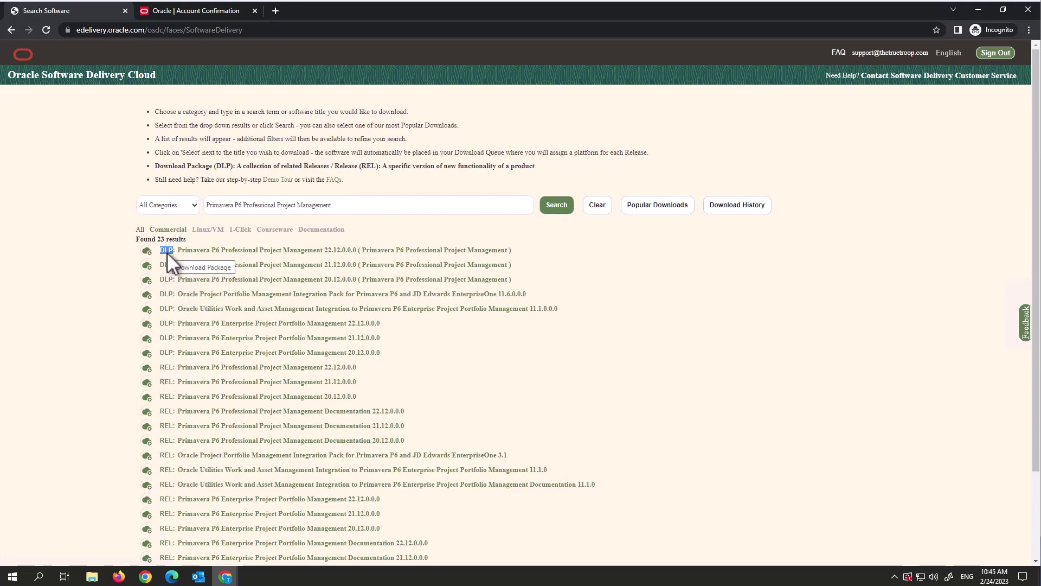
pyautogui.click(255, 251)
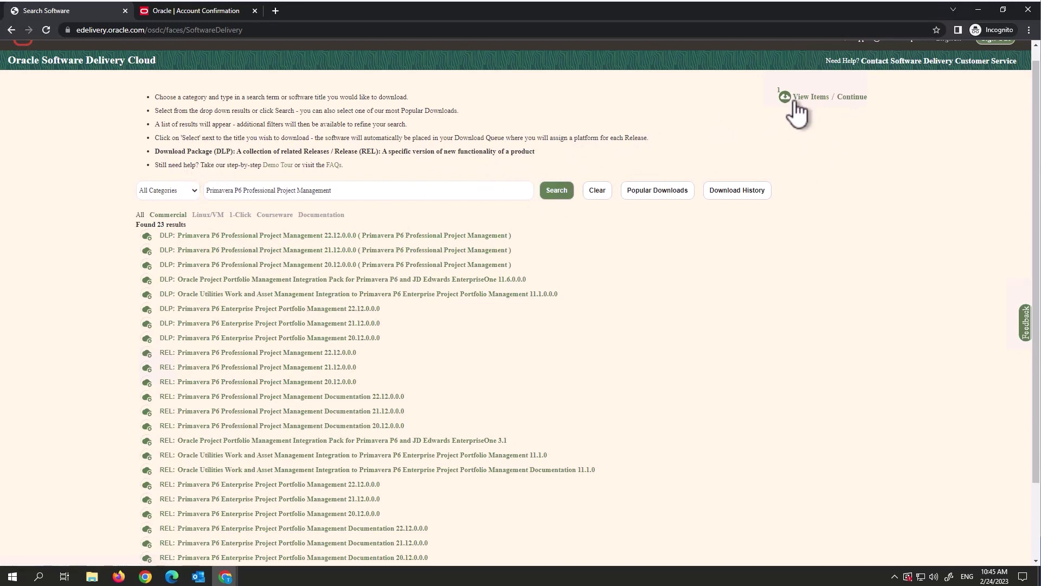
# - Continue from the queue with Documentation excluded and Microsoft Windows x64 as the platform
pyautogui.click(812, 101)
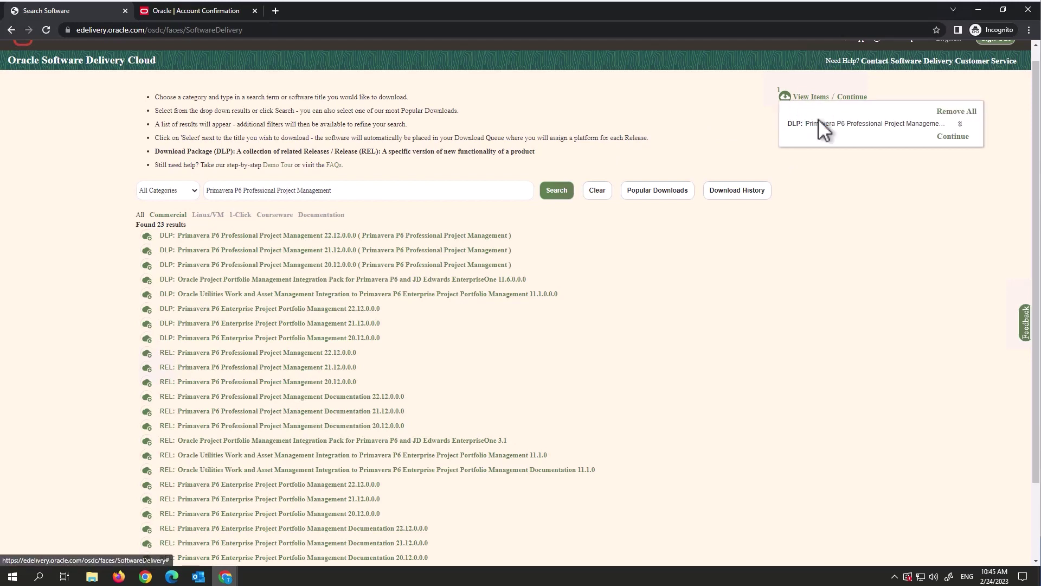
pyautogui.click(857, 97)
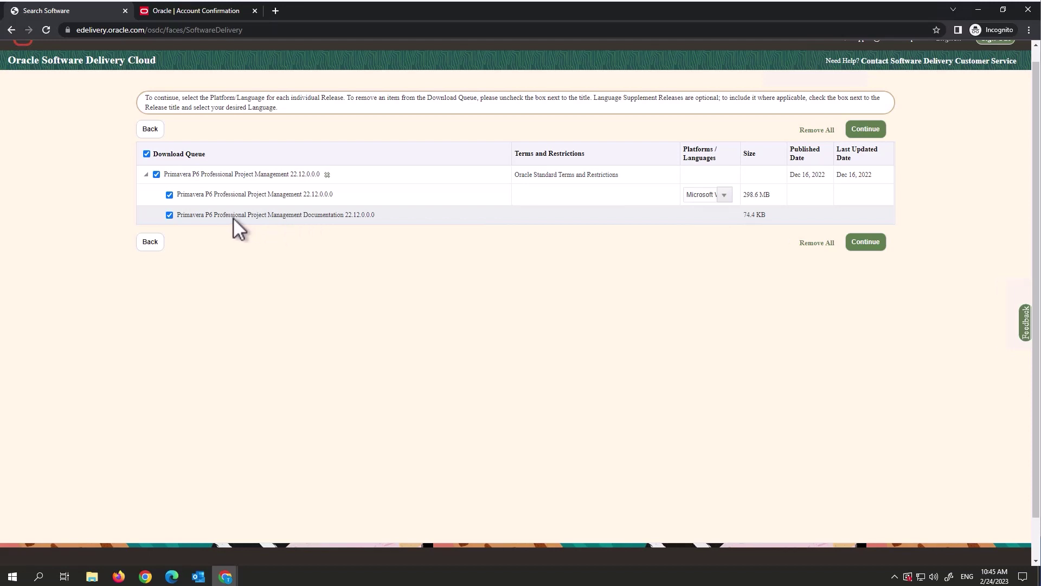
pyautogui.click(169, 215)
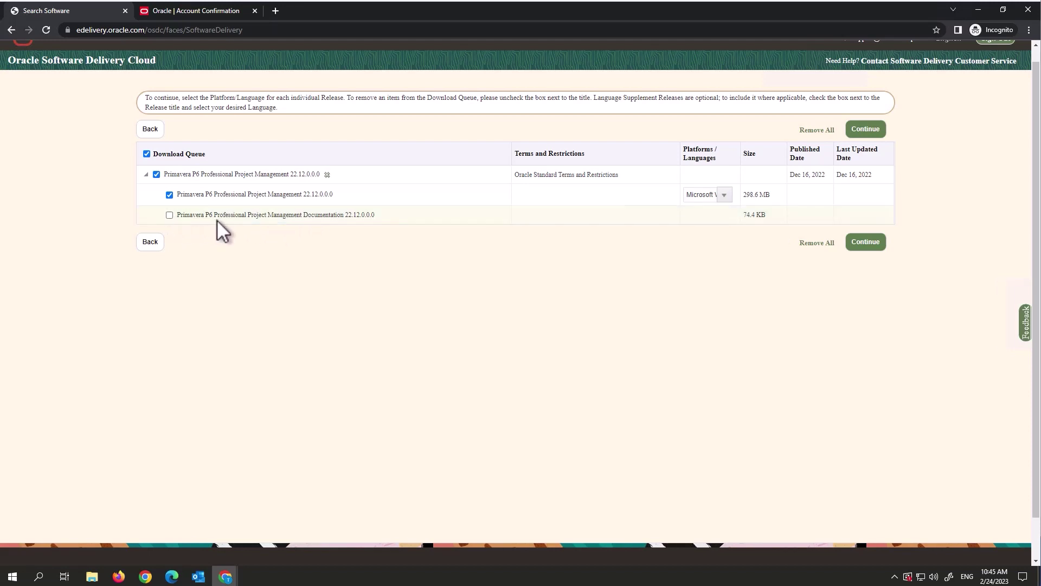
pyautogui.click(722, 194)
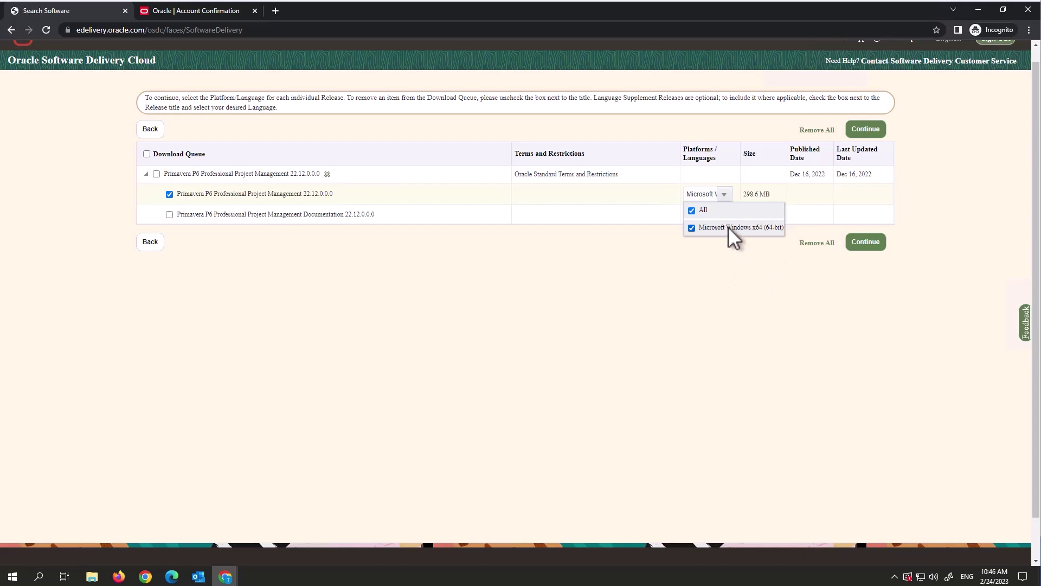
pyautogui.click(716, 288)
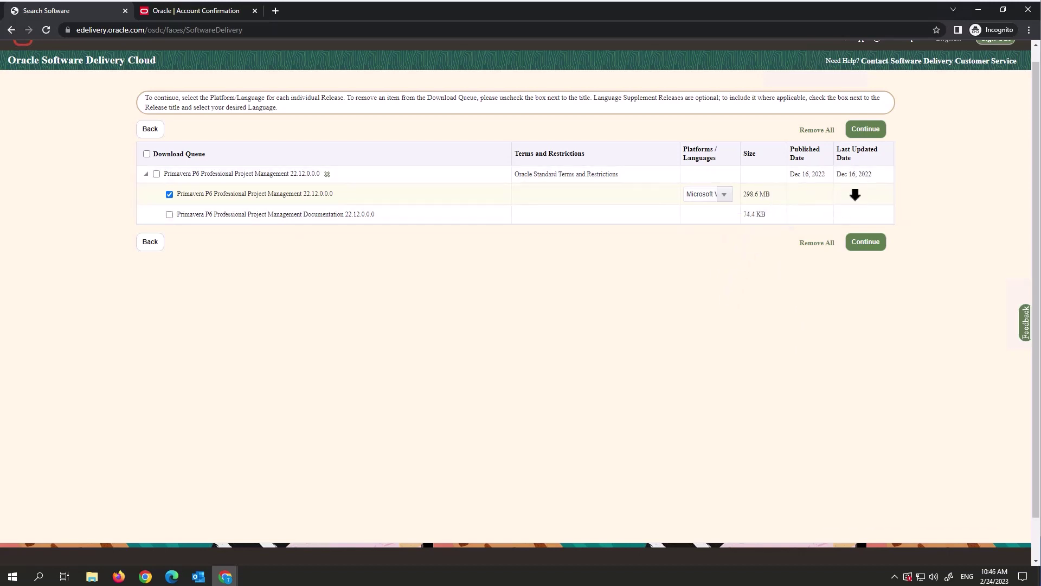
pyautogui.click(862, 242)
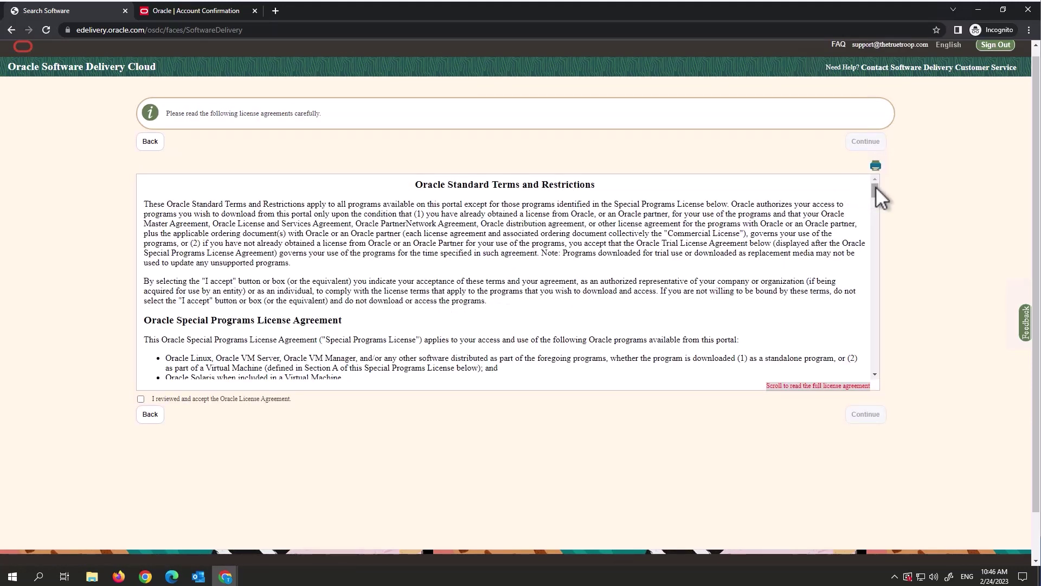
# - Scroll through the license text, accept the Oracle License Agreement and continue
pyautogui.moveTo(874, 186); pyautogui.dragTo(874, 372)
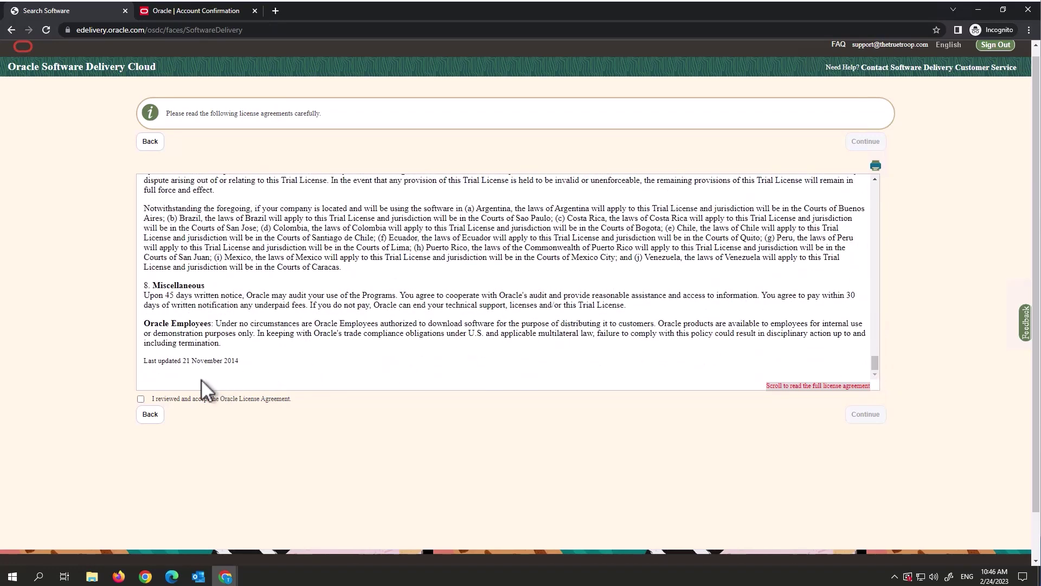
pyautogui.click(140, 399)
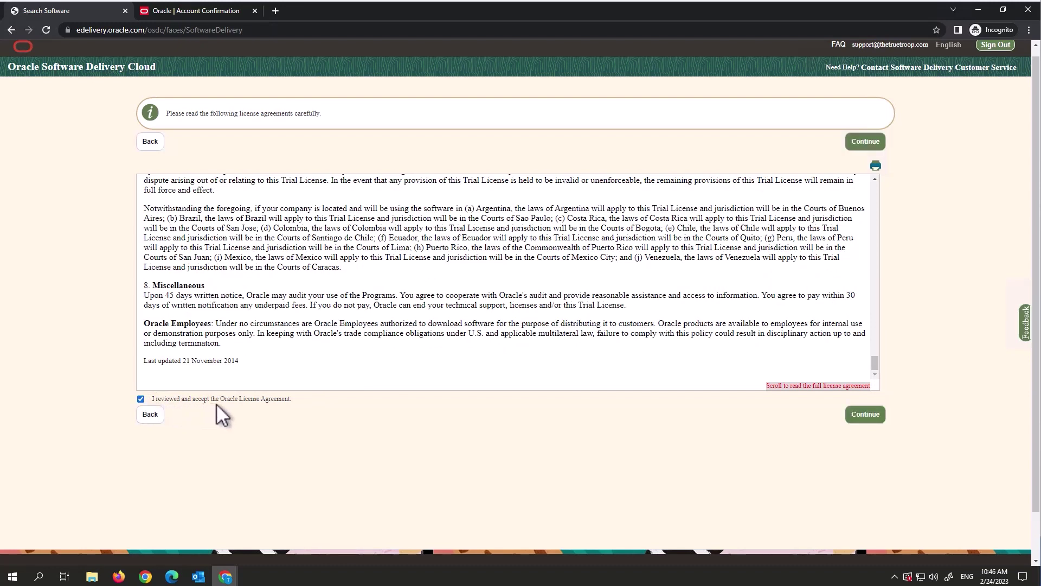
pyautogui.click(871, 415)
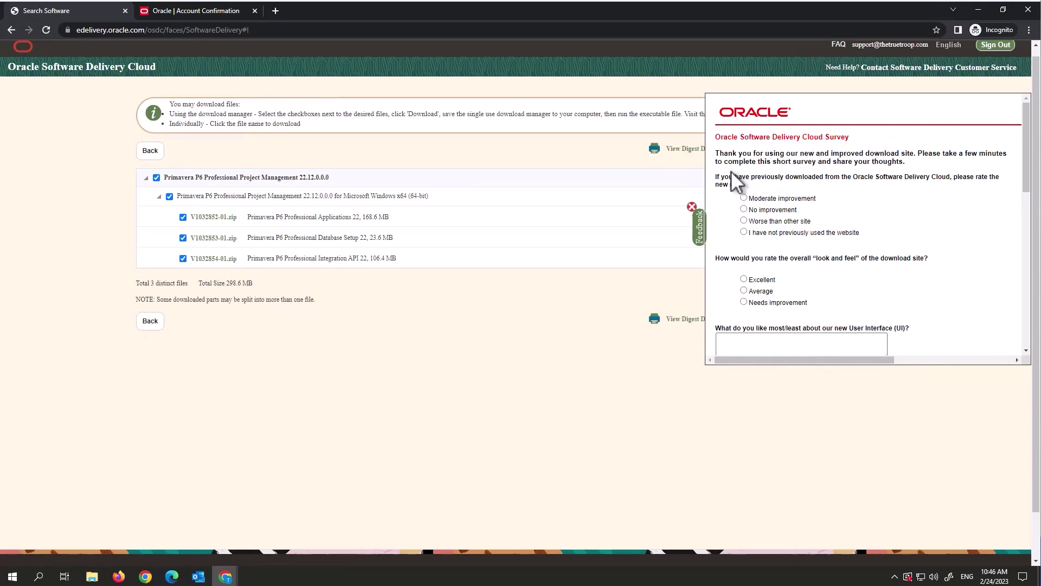
# - Dismiss the survey and untick the Database Setup and Integration API files
pyautogui.scroll(-3, 762, 230)
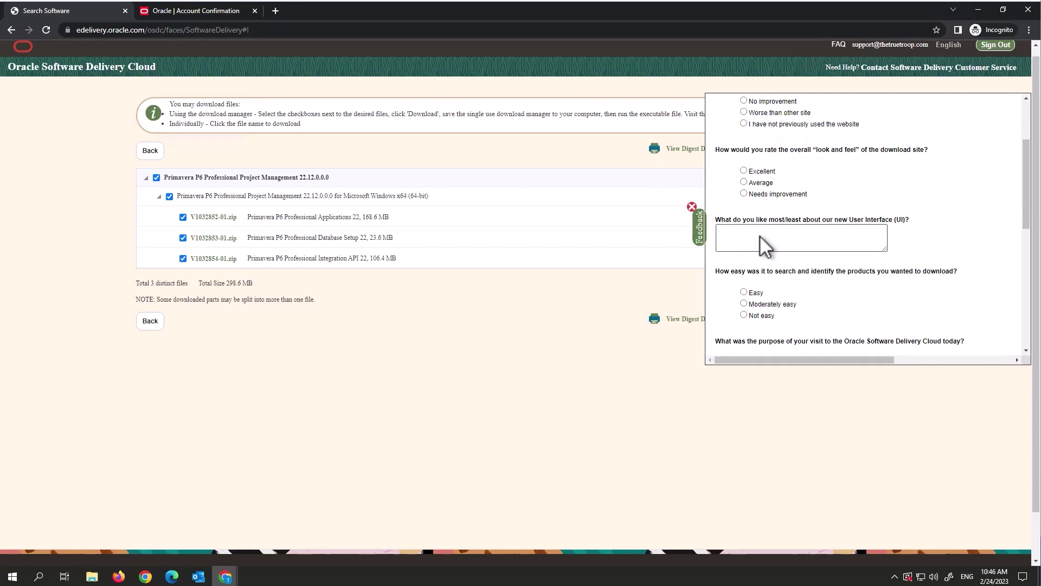
pyautogui.click(692, 207)
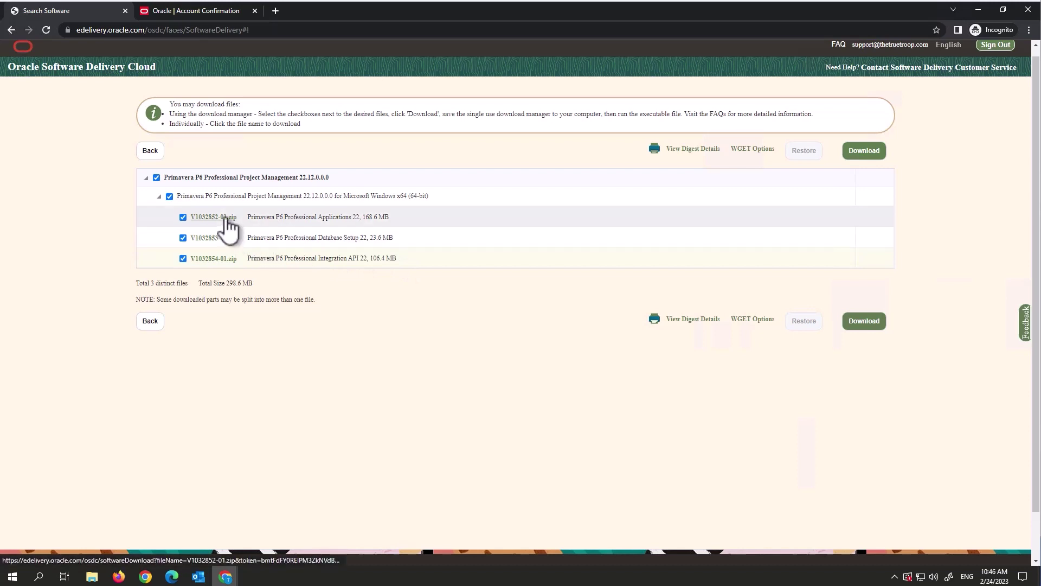
pyautogui.click(183, 237)
pyautogui.click(183, 258)
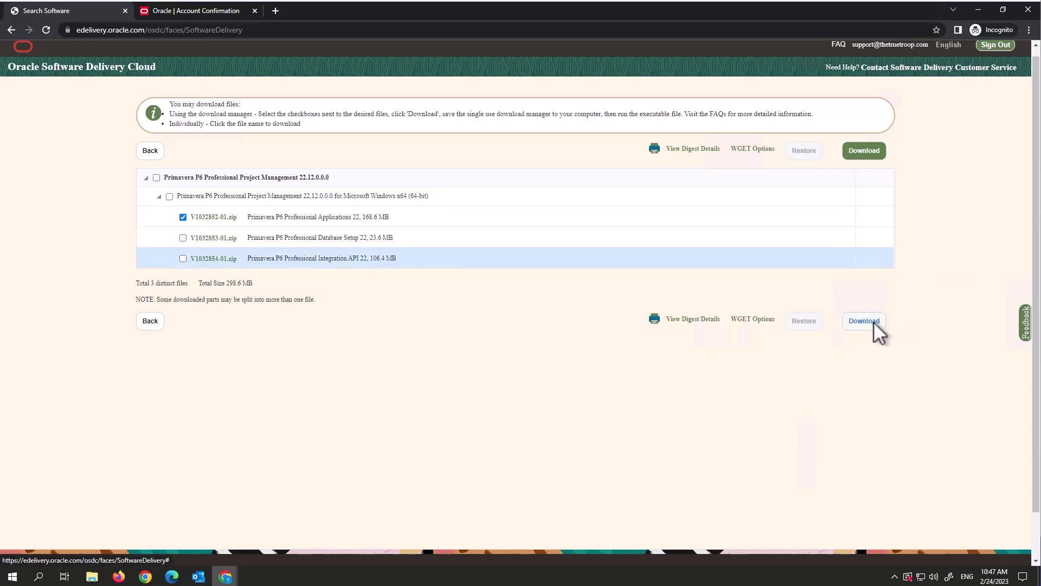
# - Save V1032852-01.zip into Downloads and open File Explorer
pyautogui.rightClick(225, 218)
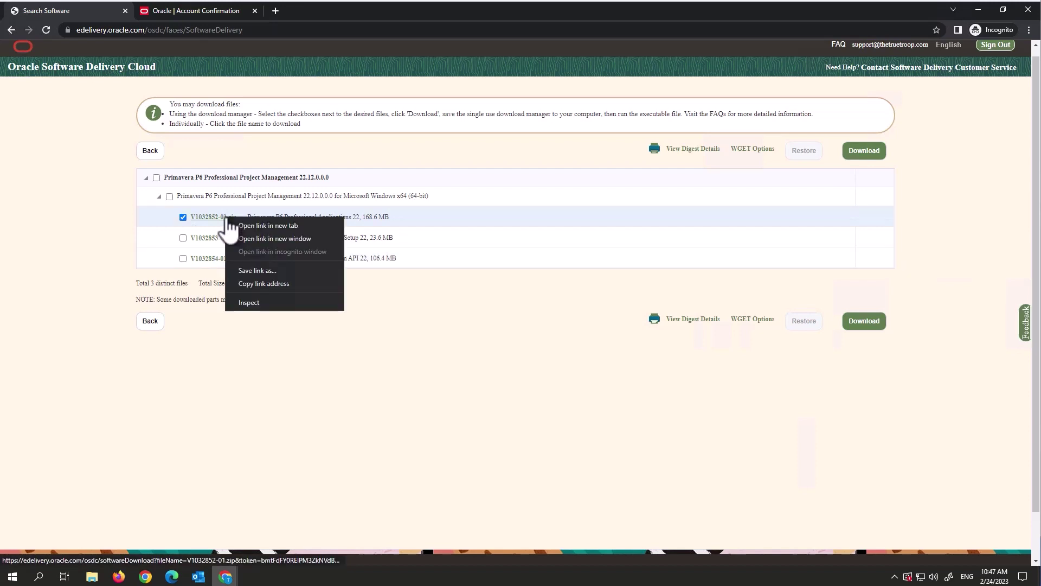
pyautogui.click(264, 268)
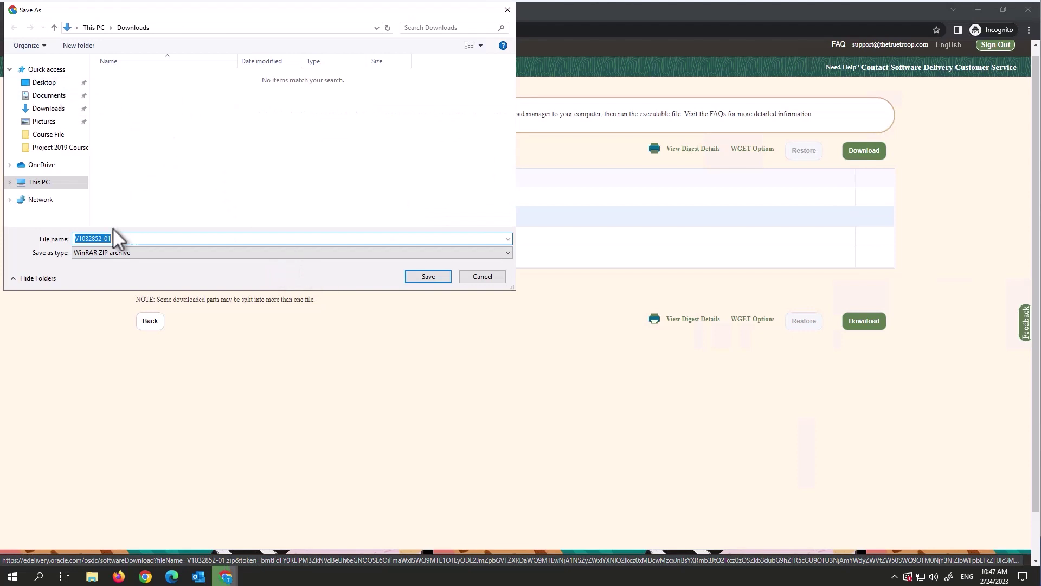
pyautogui.click(417, 273)
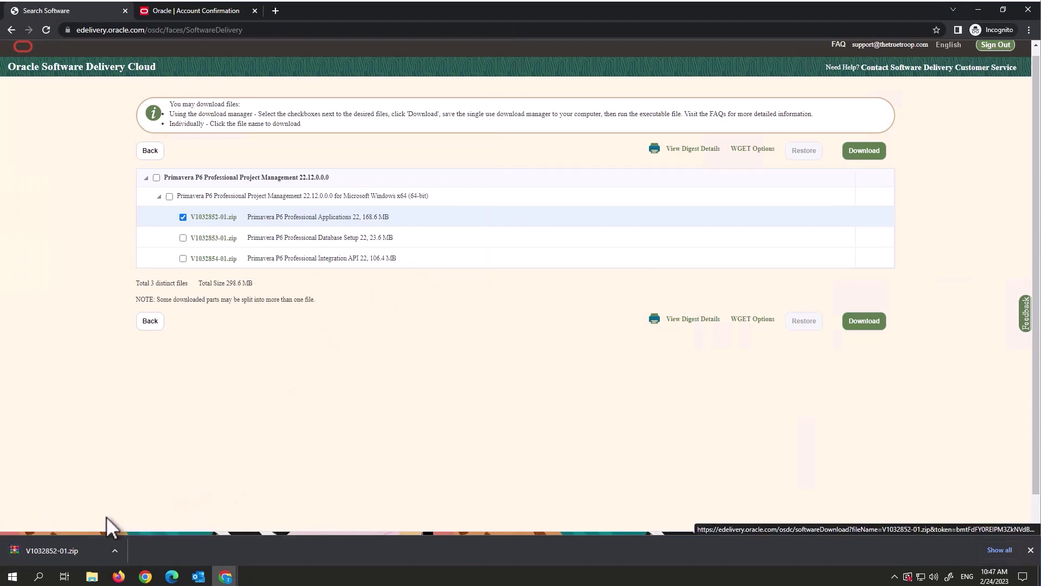
pyautogui.click(93, 576)
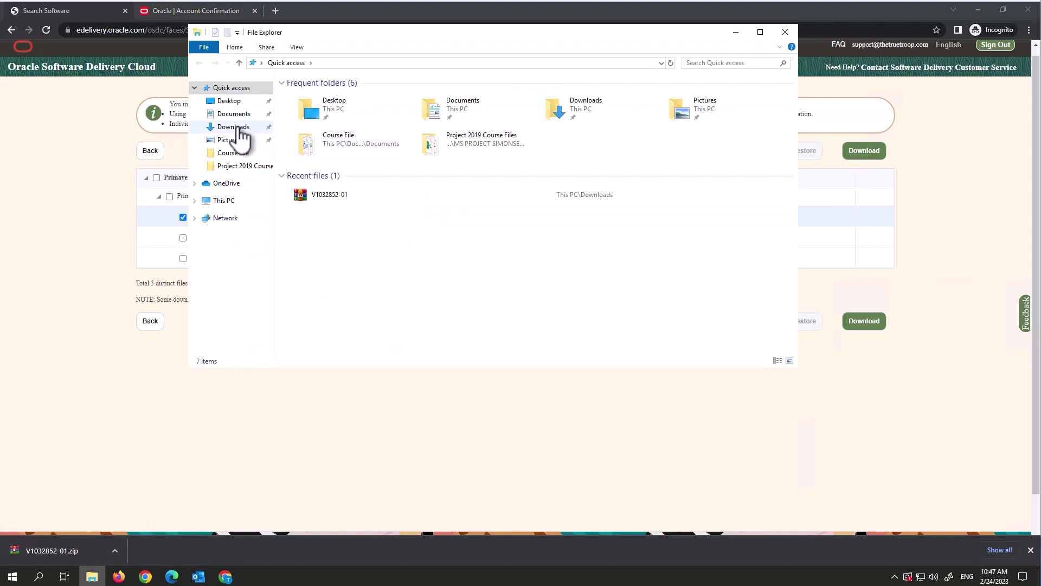
# - Create a folder named 'P6 Installation Software' in Downloads
pyautogui.click(238, 128)
pyautogui.click(332, 95)
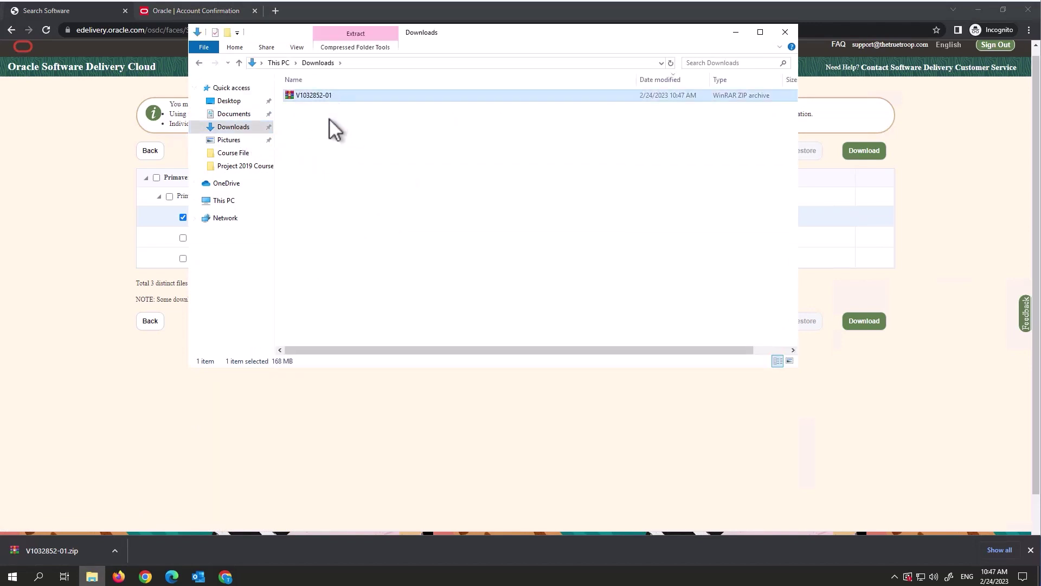
pyautogui.rightClick(330, 118)
pyautogui.moveTo(390, 248)
pyautogui.click(488, 250)
pyautogui.write('P INSTALLA')
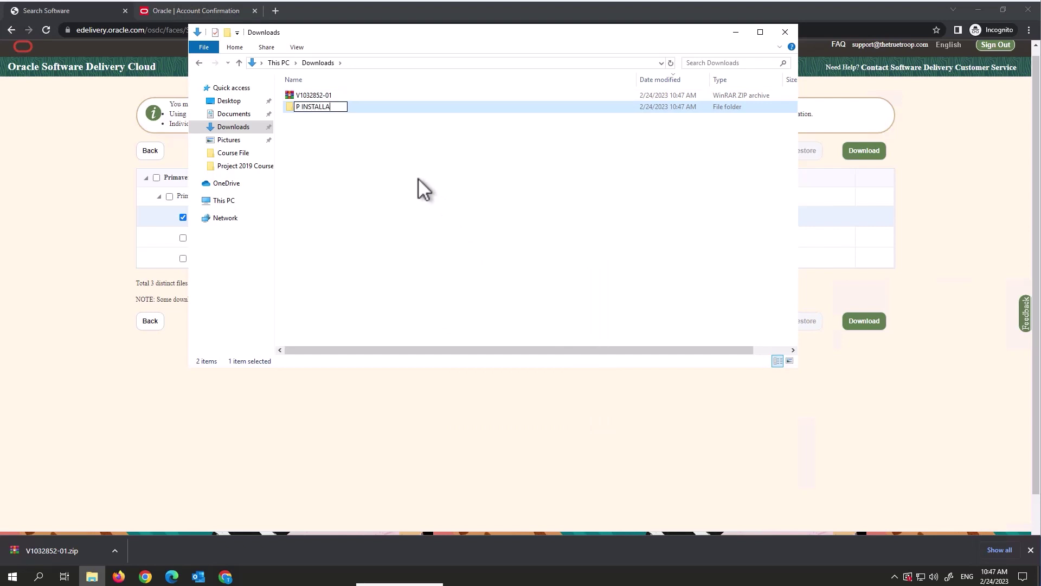
pyautogui.press('BackSpace')
pyautogui.press('BackSpace')
pyautogui.press('BackSpace')
pyautogui.press('BackSpace')
pyautogui.press('BackSpace')
pyautogui.press('BackSpace')
pyautogui.press('BackSpace')
pyautogui.press('BackSpace')
pyautogui.press('BackSpace')
pyautogui.press('BackSpace')
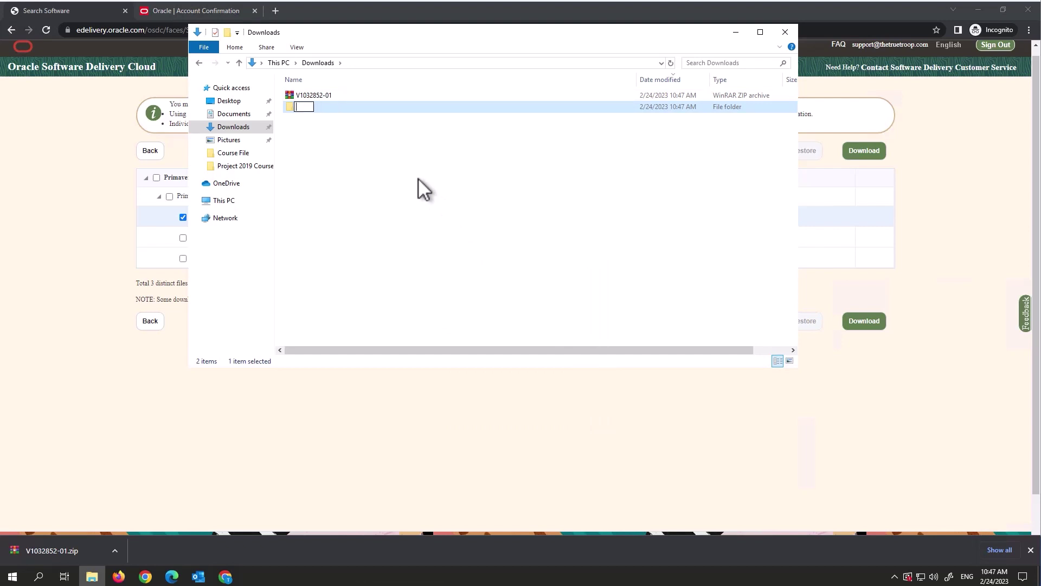
pyautogui.write('P6 Install')
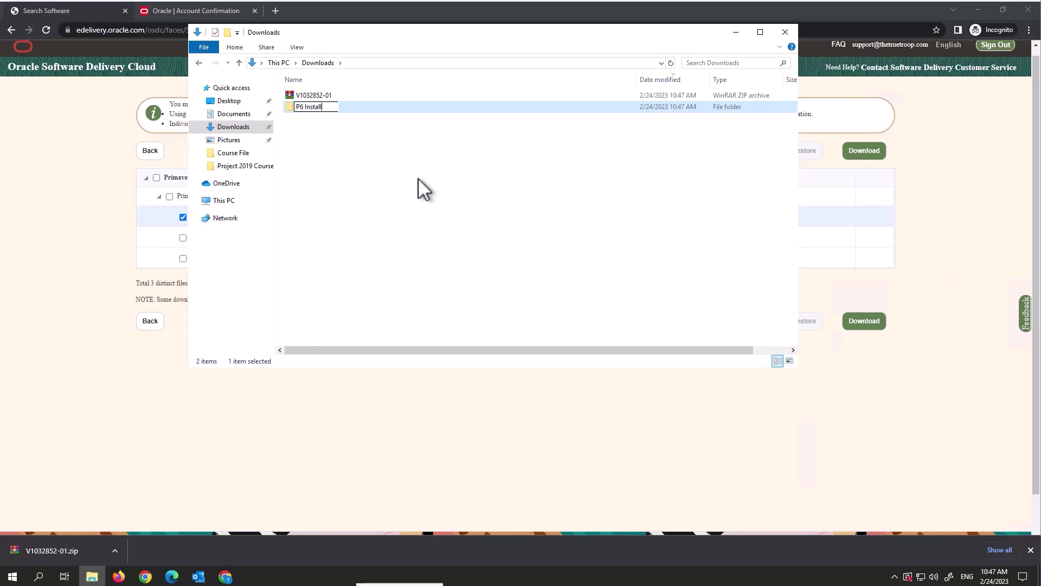
pyautogui.write('ation Software')
pyautogui.click(418, 178)
# - Move the zip into that folder, extract it, then extract P6ProfessionalSetup inside P6_Pro_R2212
pyautogui.moveTo(353, 97); pyautogui.dragTo(340, 107)
pyautogui.doubleClick(338, 96)
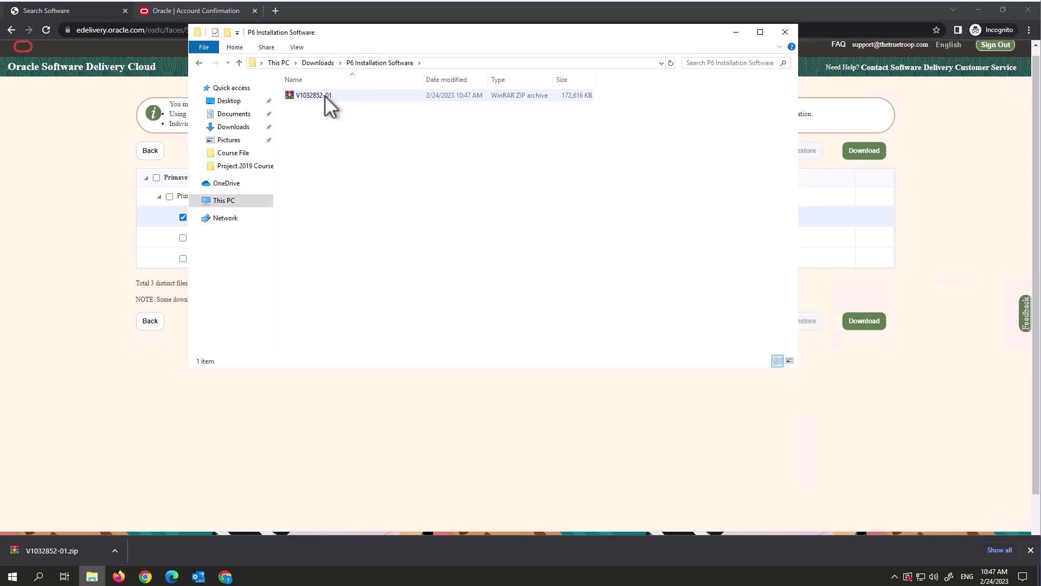
pyautogui.rightClick(315, 95)
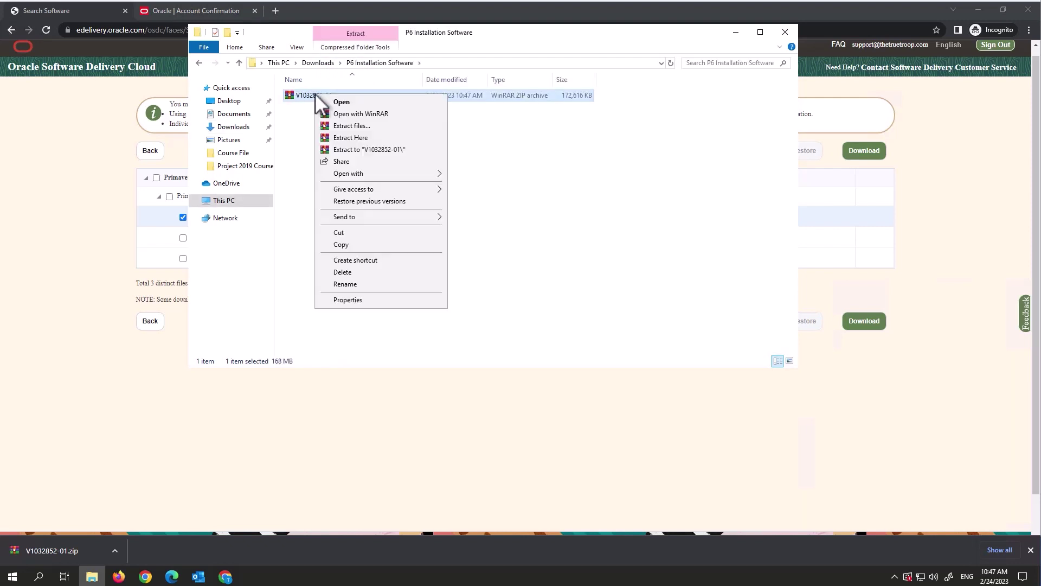
pyautogui.click(360, 137)
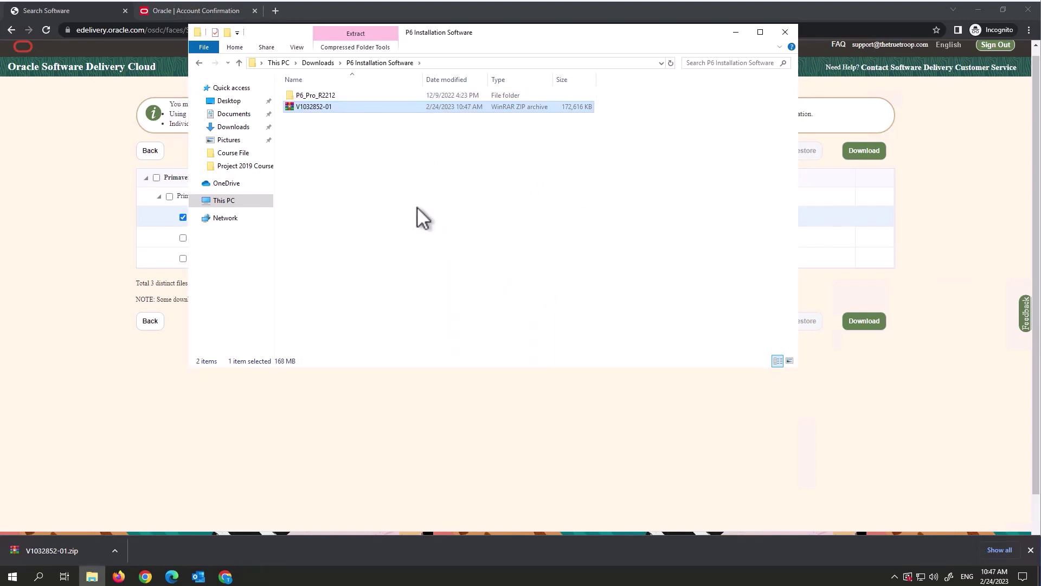
pyautogui.doubleClick(321, 95)
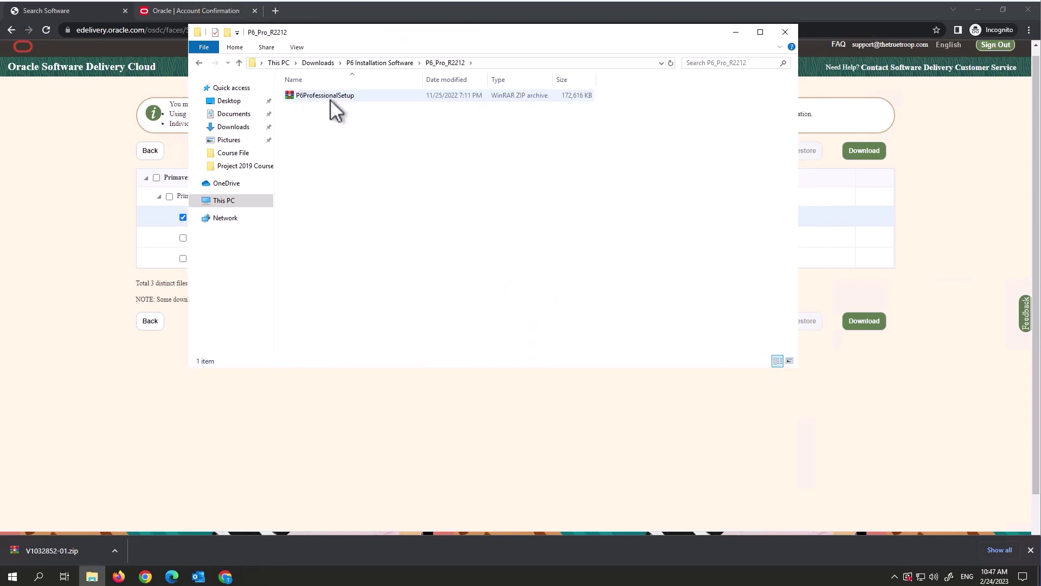
pyautogui.rightClick(331, 99)
pyautogui.click(372, 136)
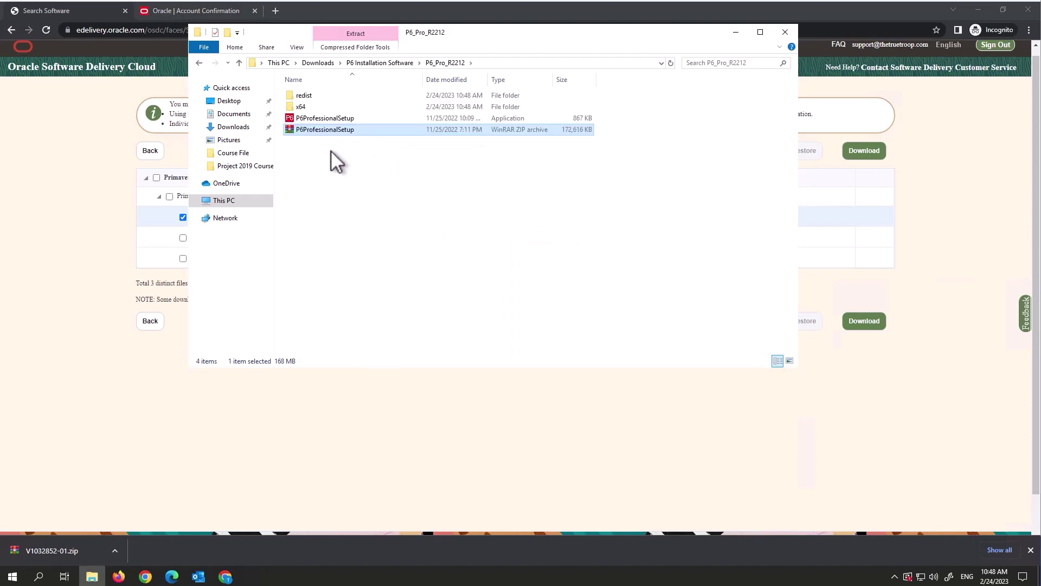
pyautogui.click(320, 115)
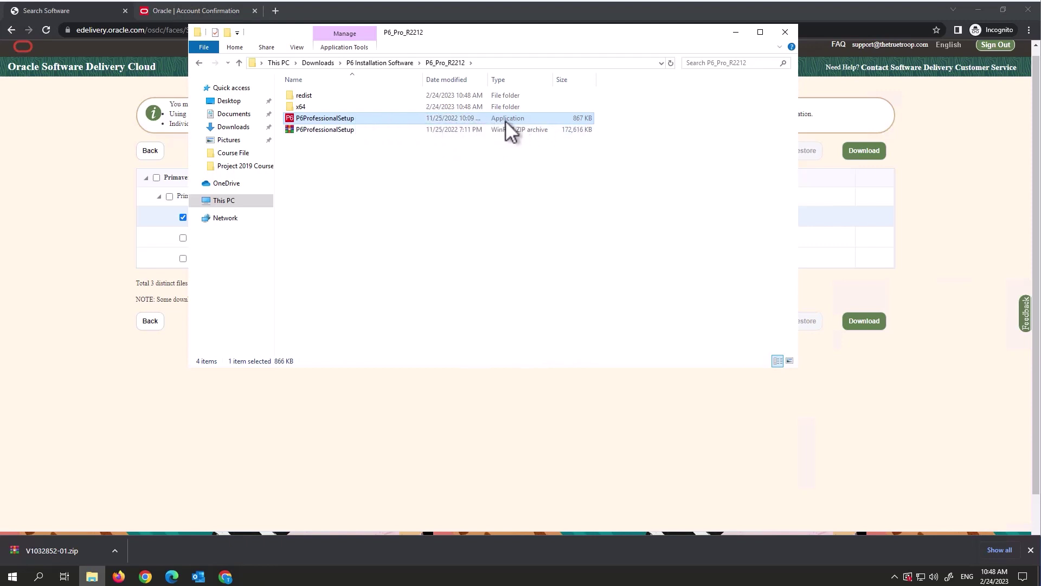
# - Run P6ProfessionalSetup with the Typical option, install, and launch Database Configuration afterwards
pyautogui.doubleClick(349, 119)
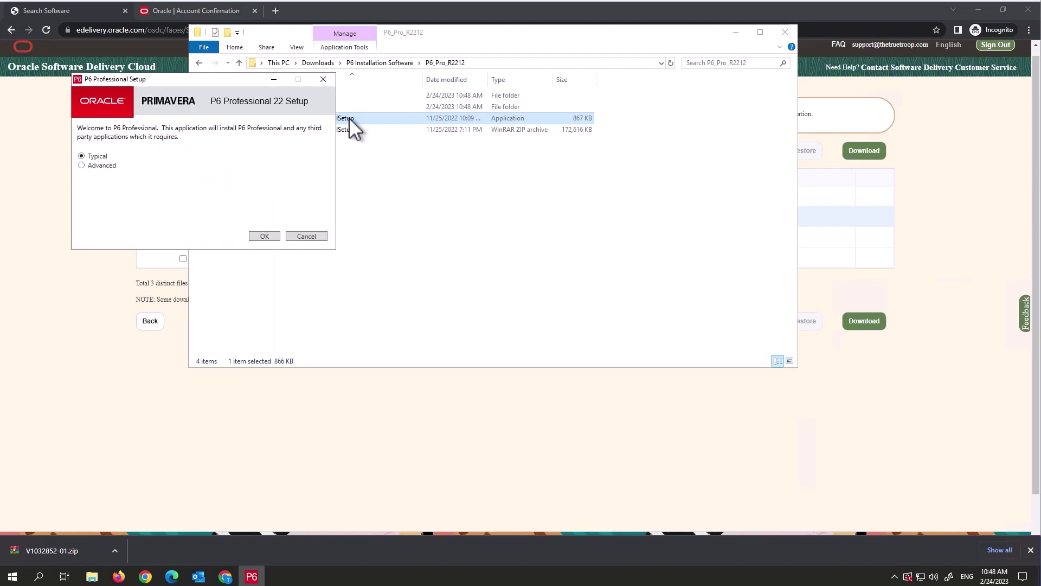
pyautogui.click(82, 164)
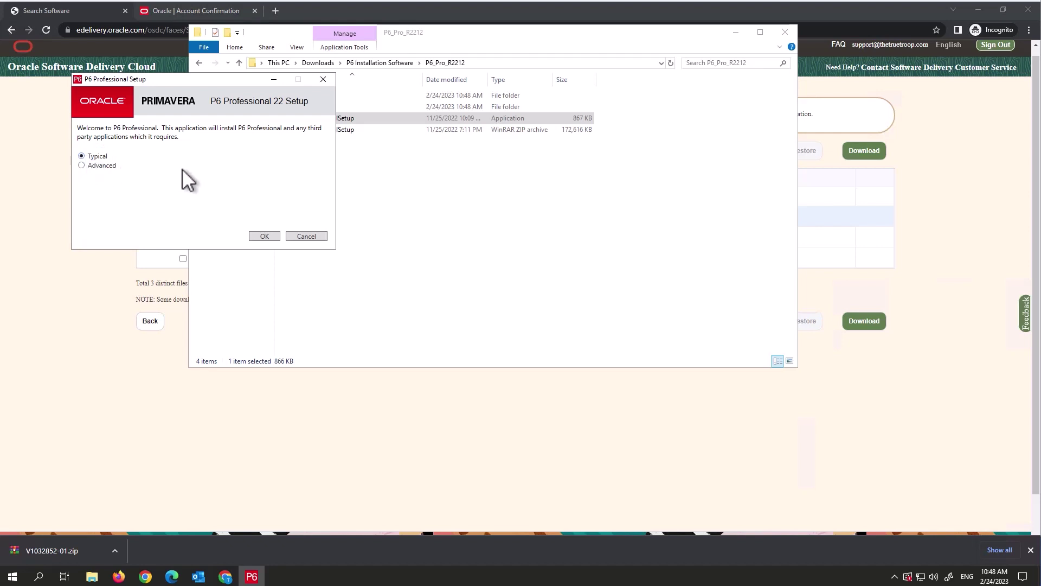
pyautogui.click(264, 237)
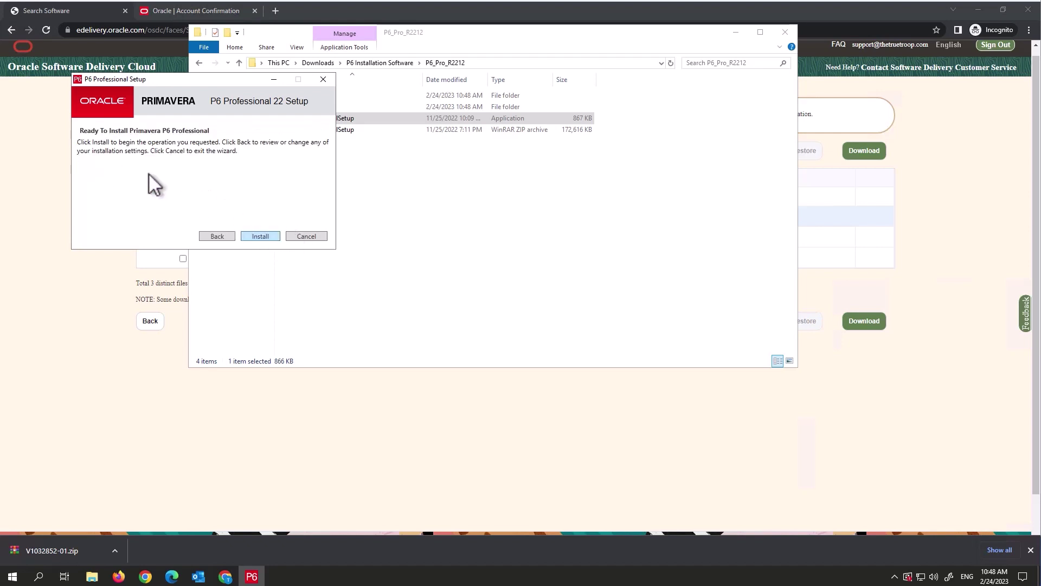
pyautogui.click(262, 233)
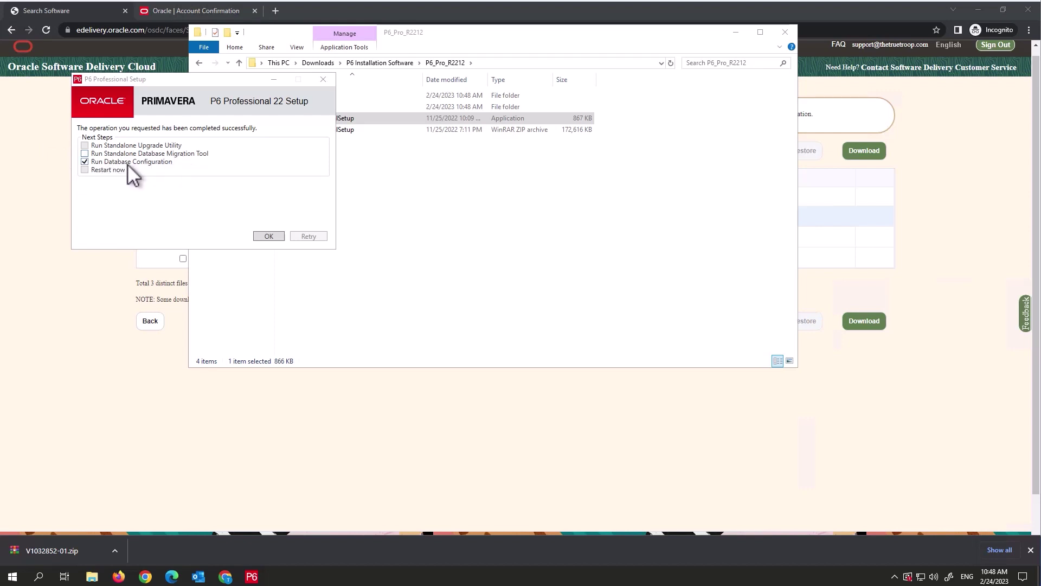
pyautogui.click(263, 235)
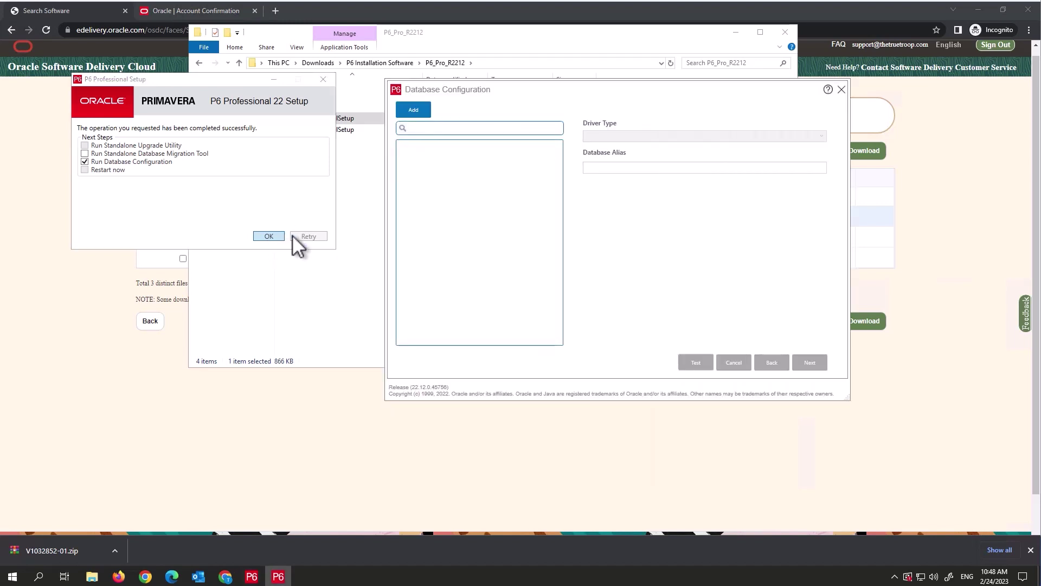
# - Add a New_Connection entry with driver type P6 Professional Standalone (SQLite)
pyautogui.moveTo(609, 91); pyautogui.dragTo(509, 97)
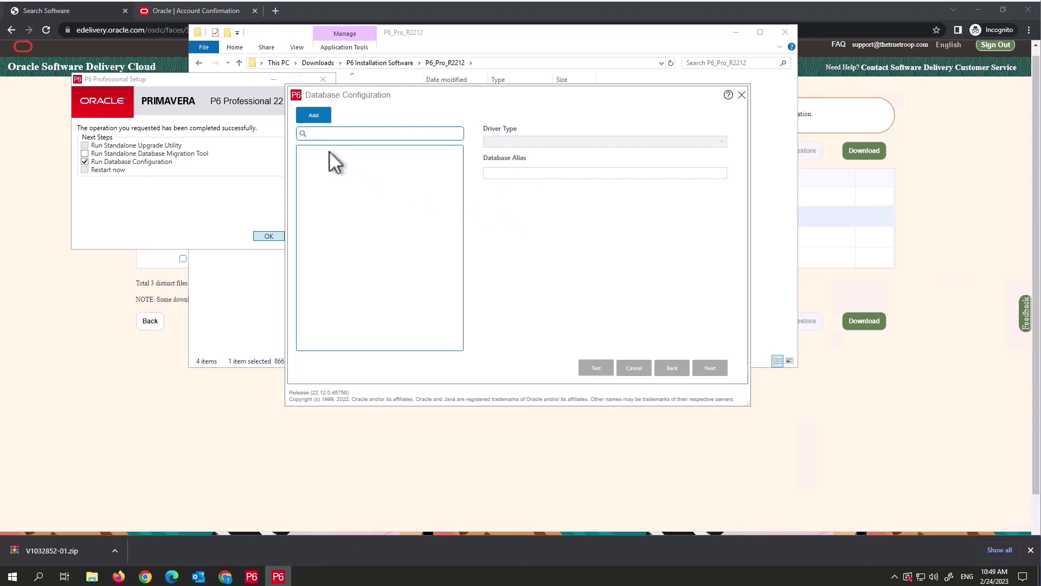
pyautogui.click(313, 115)
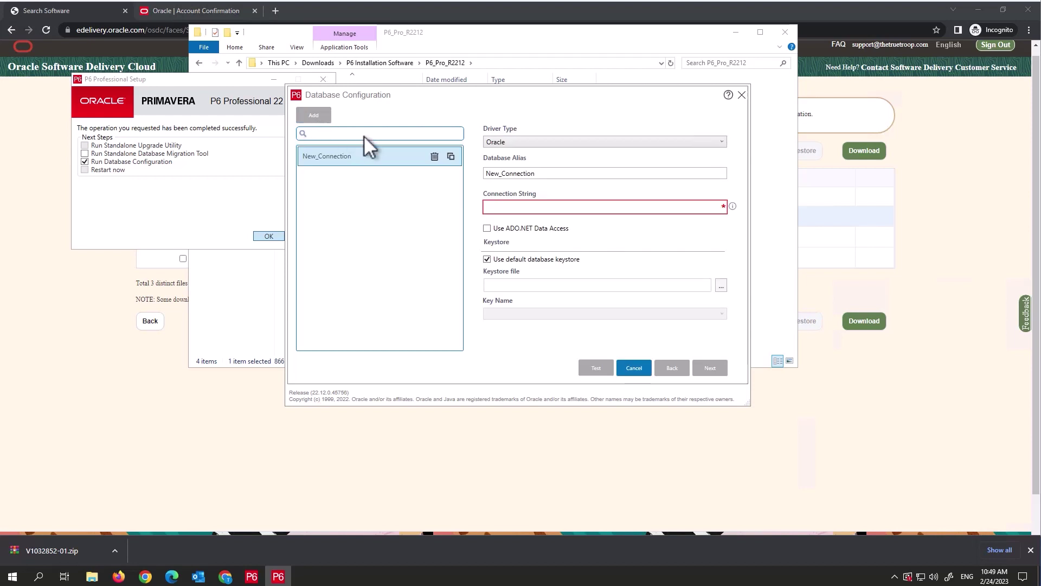
pyautogui.click(521, 142)
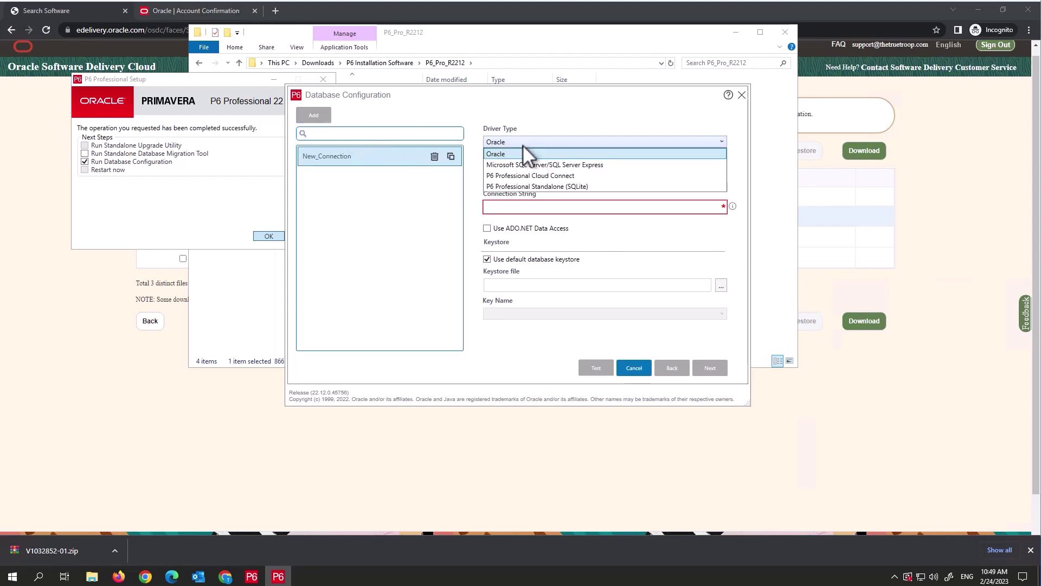
pyautogui.click(531, 187)
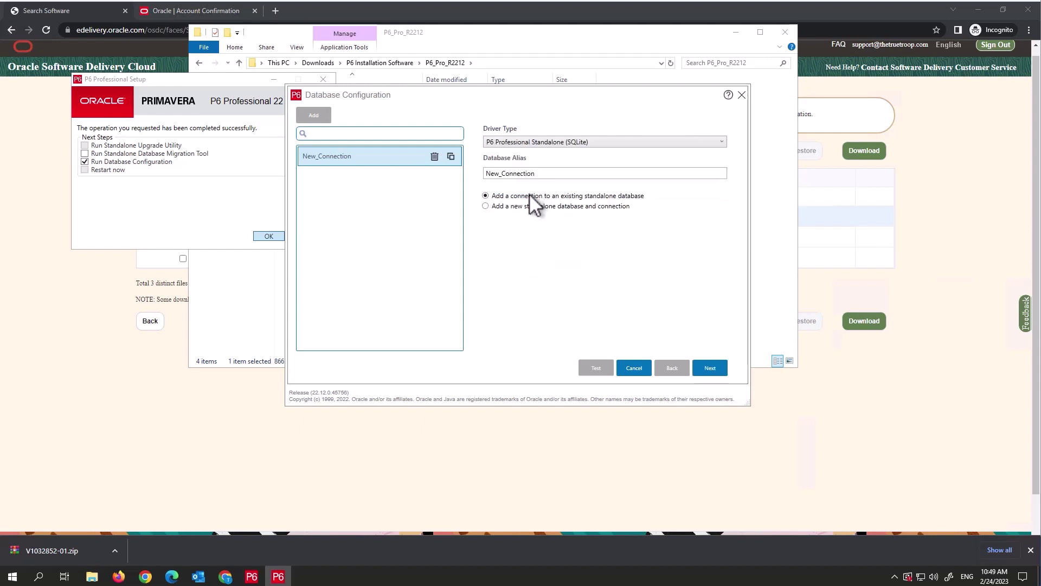
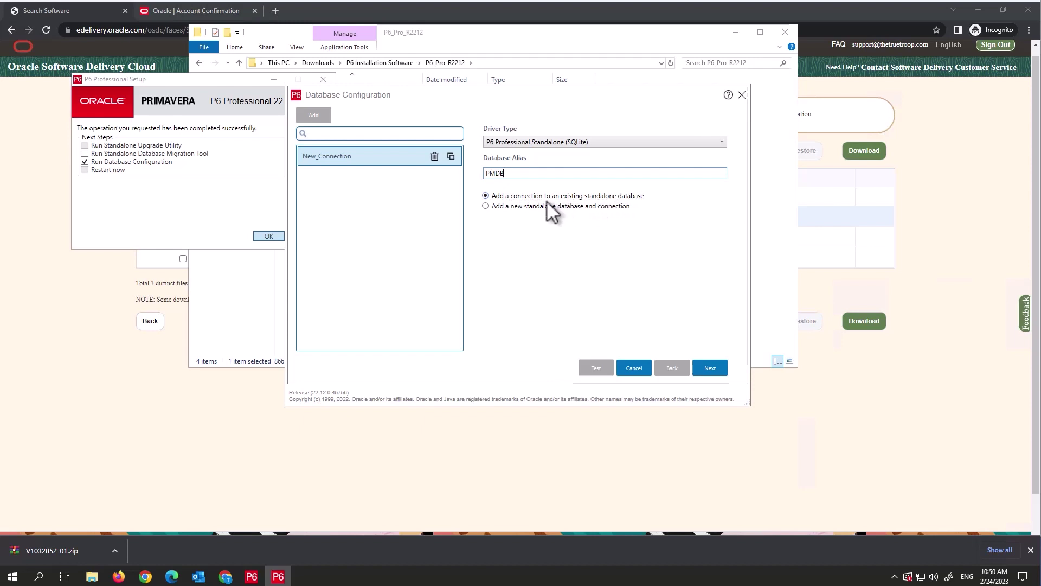
# - Create a new standalone database and connection, keeping admin as the login name
pyautogui.click(486, 206)
pyautogui.click(702, 372)
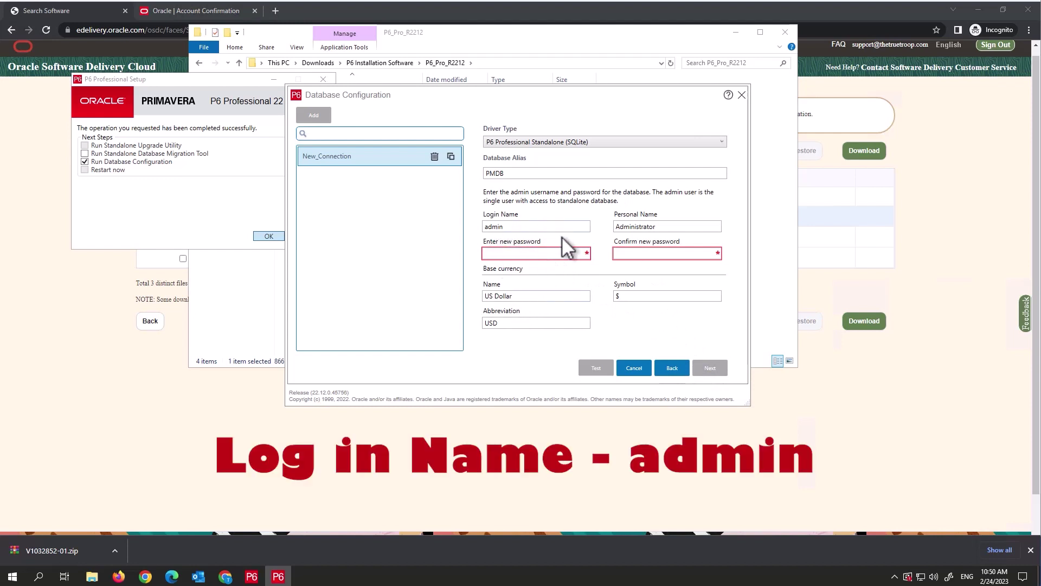
pyautogui.click(510, 228)
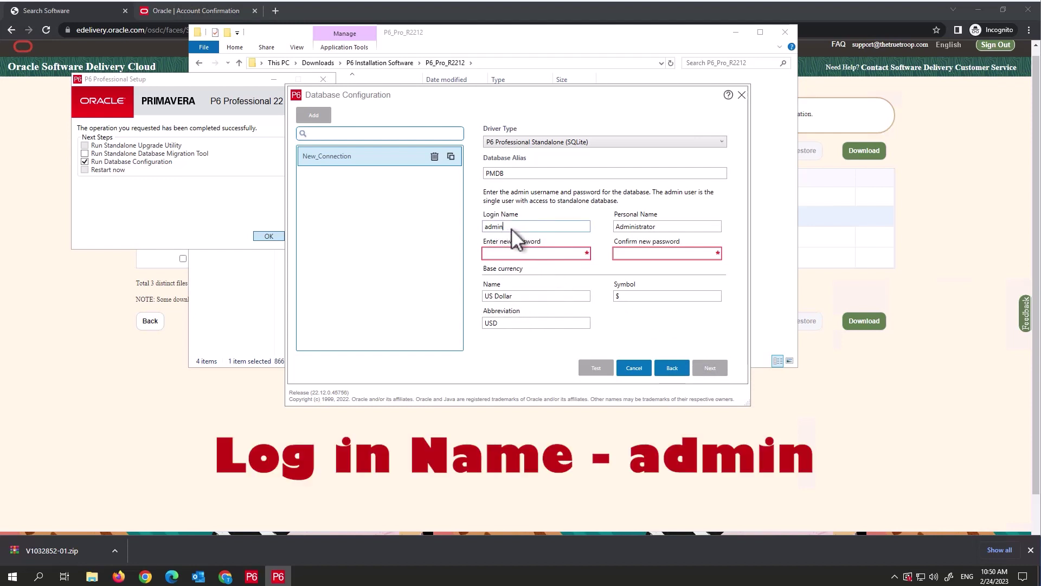
pyautogui.doubleClick(638, 228)
pyautogui.click(509, 226)
# - Enter and confirm the admin password and keep US Dollar as the base currency
pyautogui.click(519, 252)
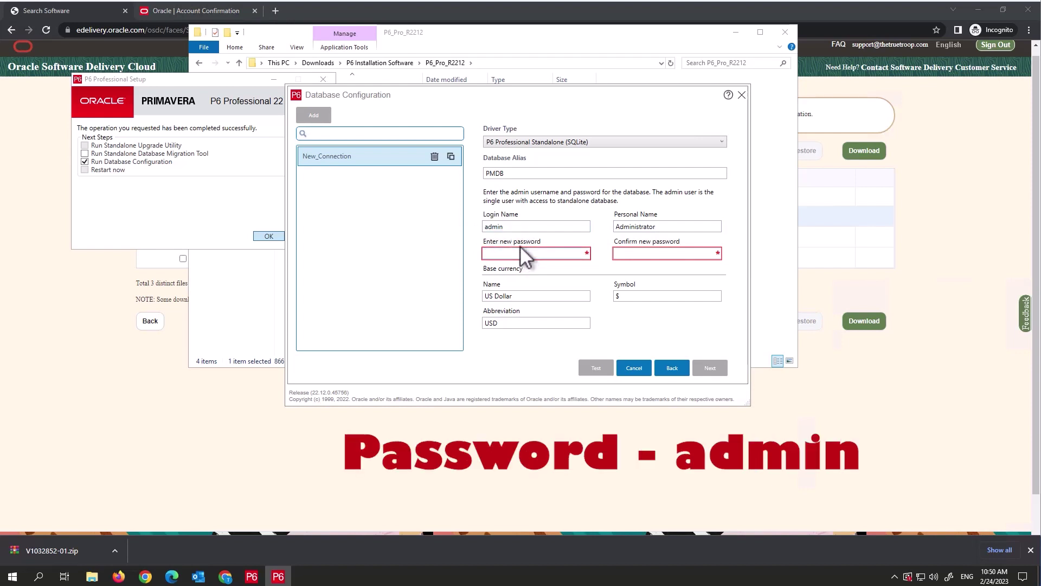
pyautogui.click(623, 253)
pyautogui.write('admin')
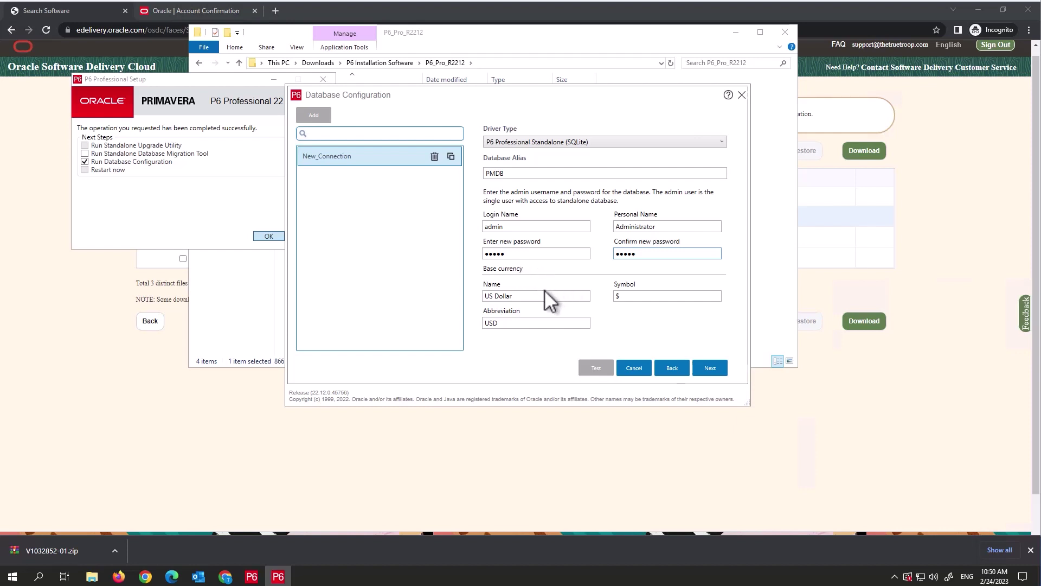
pyautogui.click(517, 297)
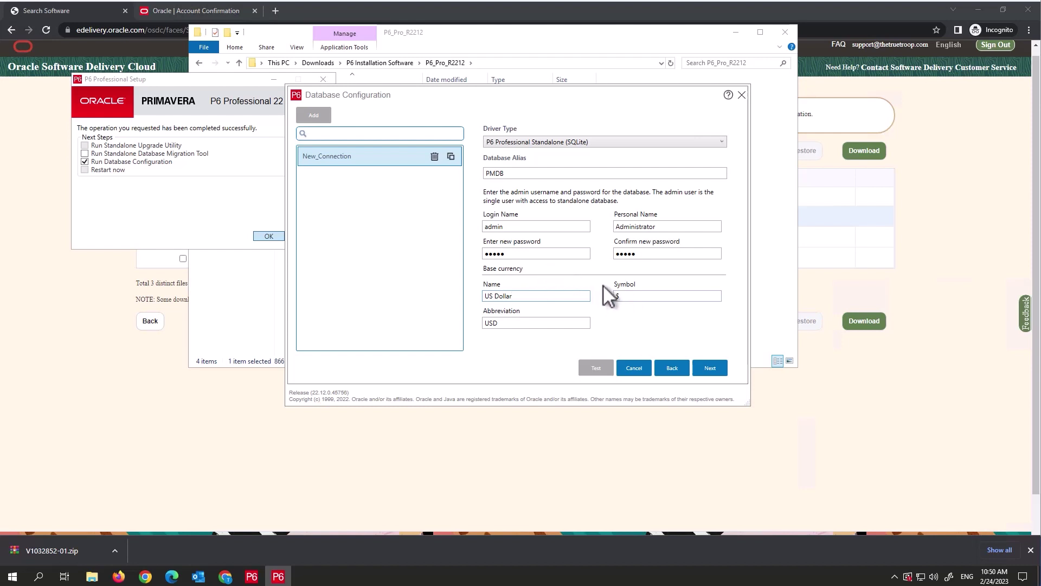
pyautogui.click(711, 368)
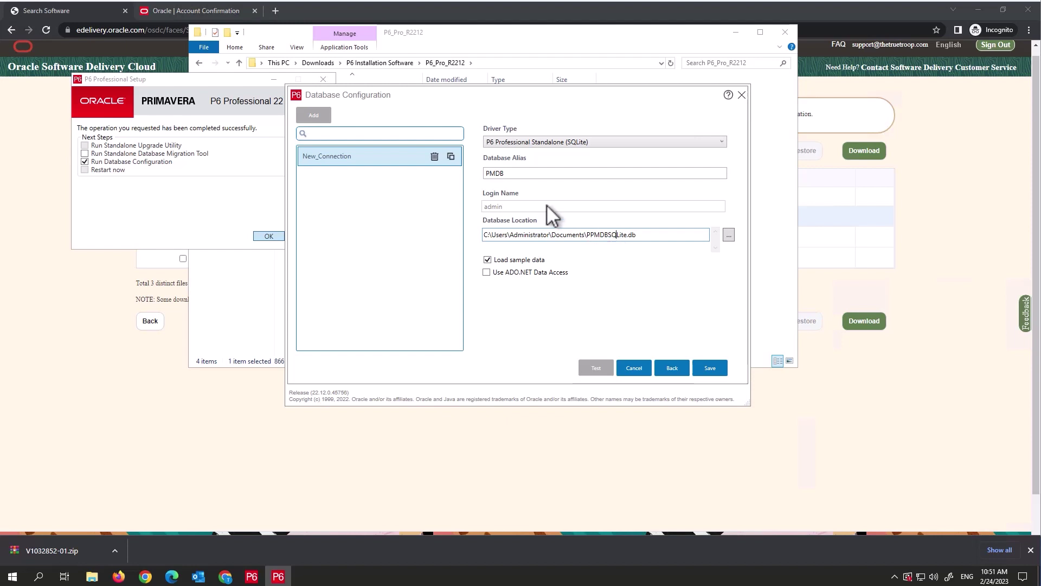
# - Save the PMDB connection with sample data, confirm it, and close the configuration windows
pyautogui.moveTo(521, 174); pyautogui.dragTo(448, 171)
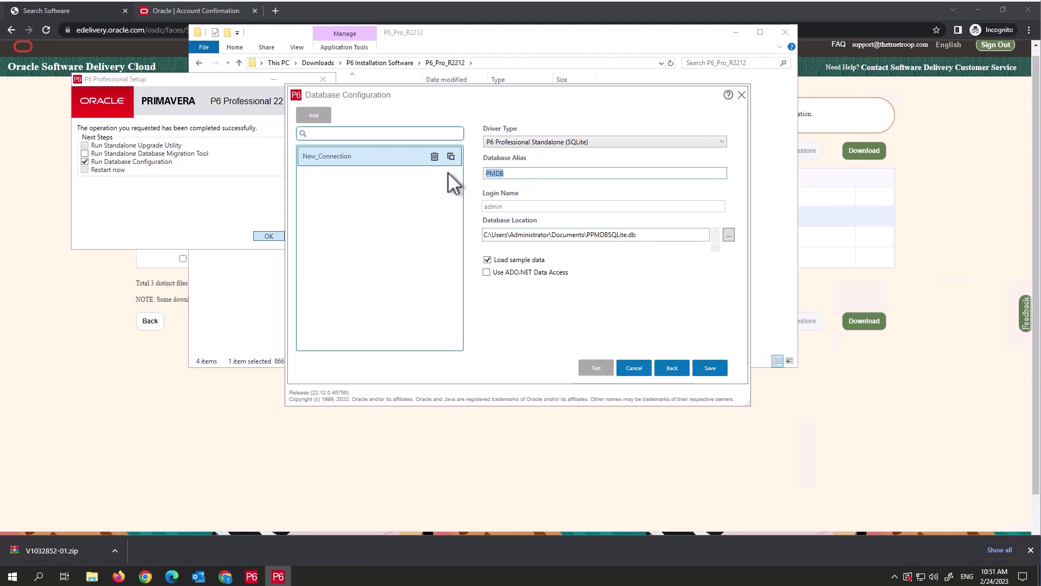
pyautogui.click(519, 173)
pyautogui.click(712, 368)
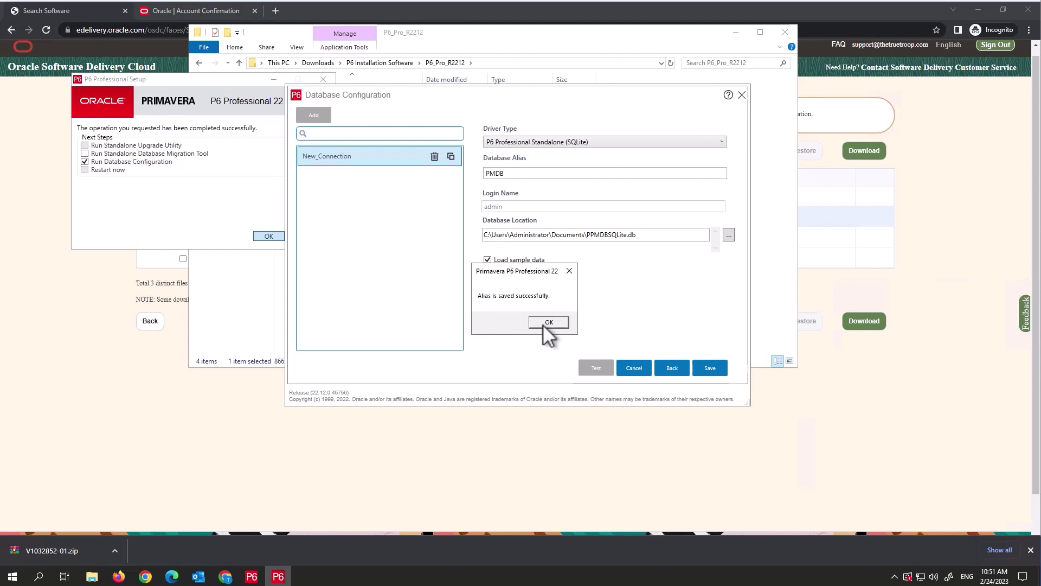
pyautogui.click(547, 323)
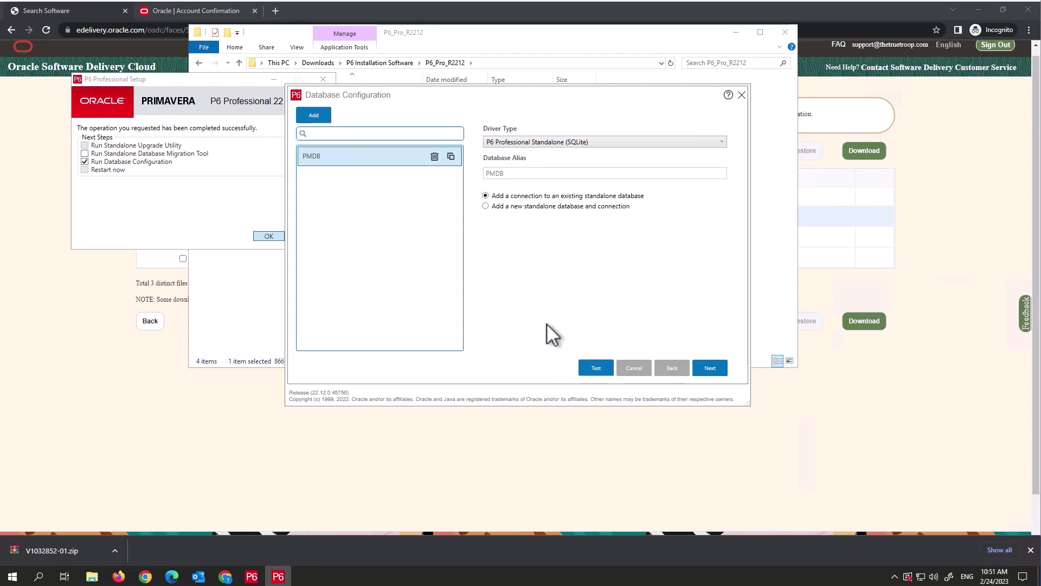
pyautogui.click(740, 96)
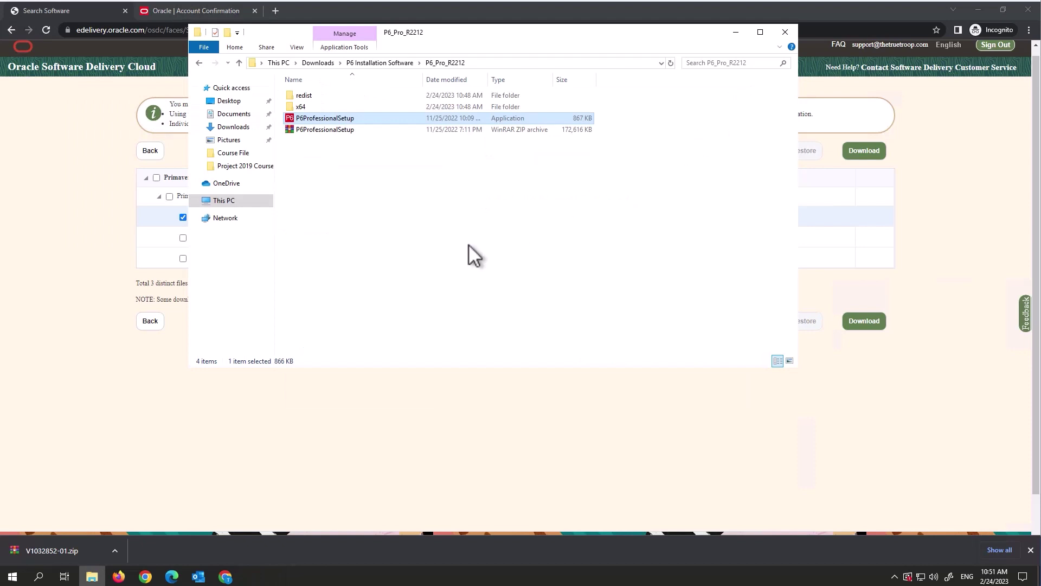
# - Launch P6 Professional 22 (x64) from the Start menu's Recently added list and close File Explorer
pyautogui.click(12, 578)
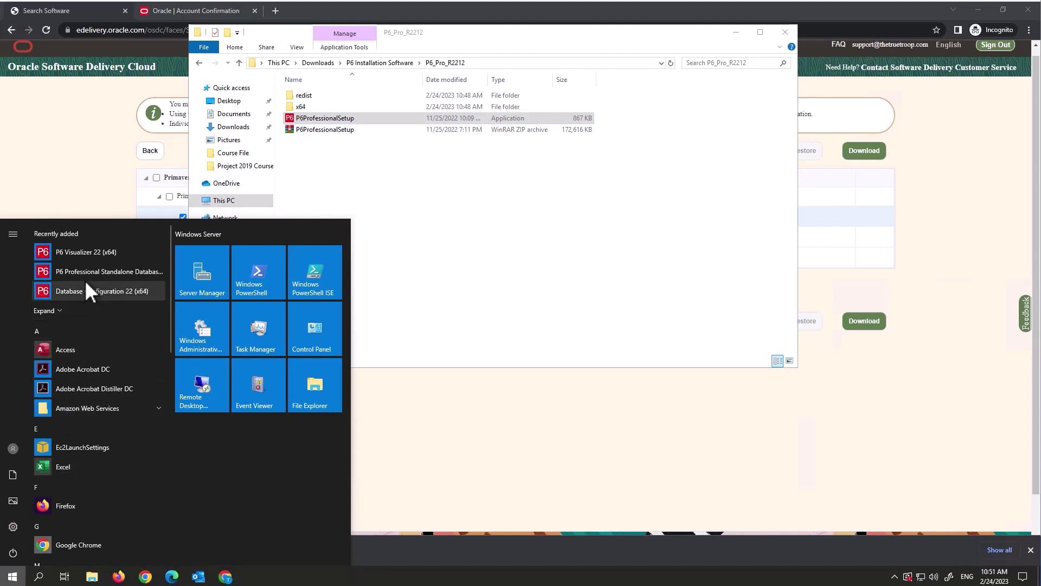
pyautogui.click(64, 309)
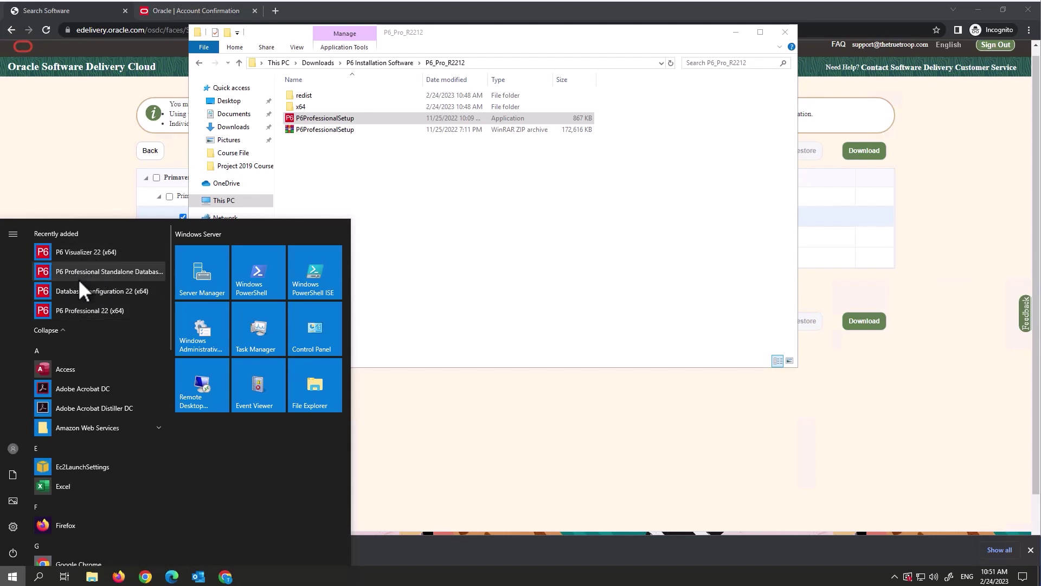
pyautogui.click(70, 311)
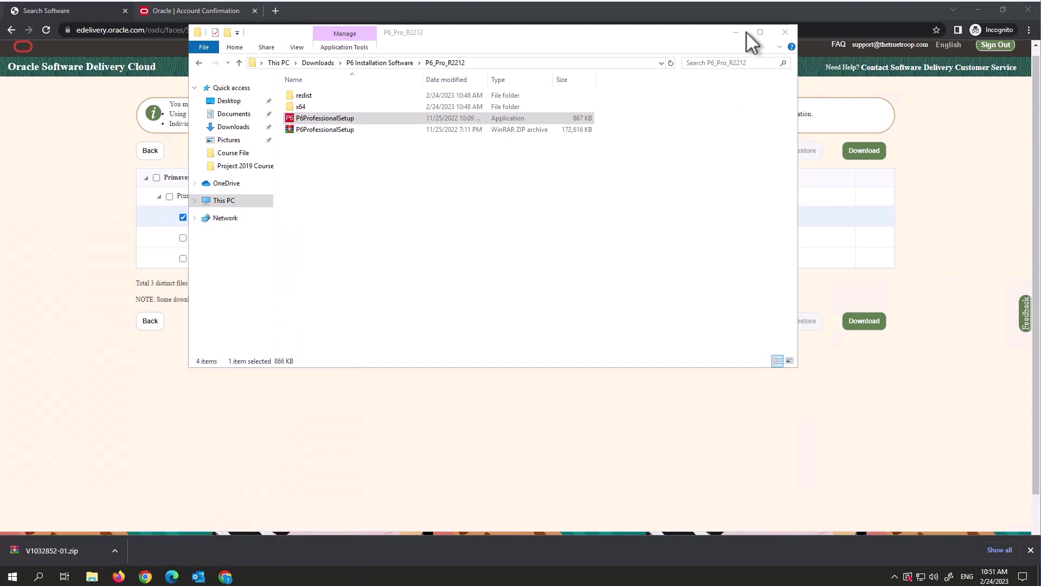
pyautogui.click(785, 31)
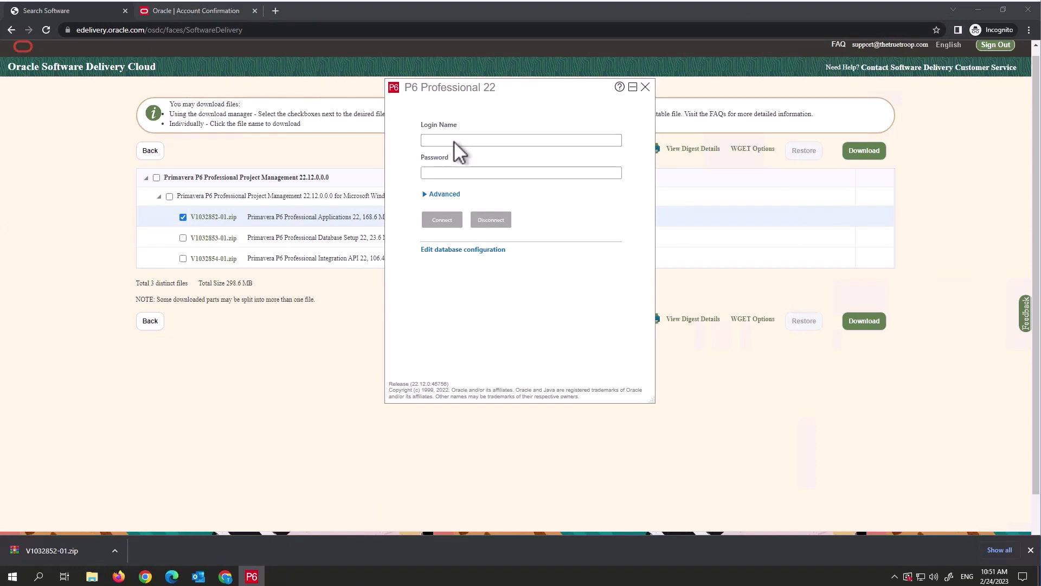
# - Enter the admin login credentials and connect to PMDB in English (United States)
pyautogui.write('admin')
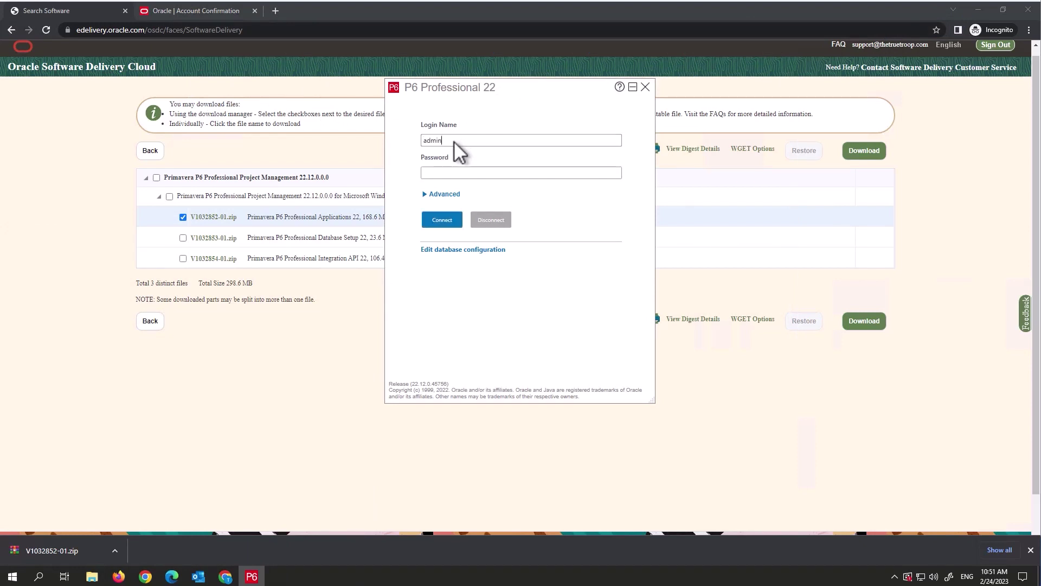
pyautogui.write('admin')
pyautogui.click(424, 193)
pyautogui.click(463, 225)
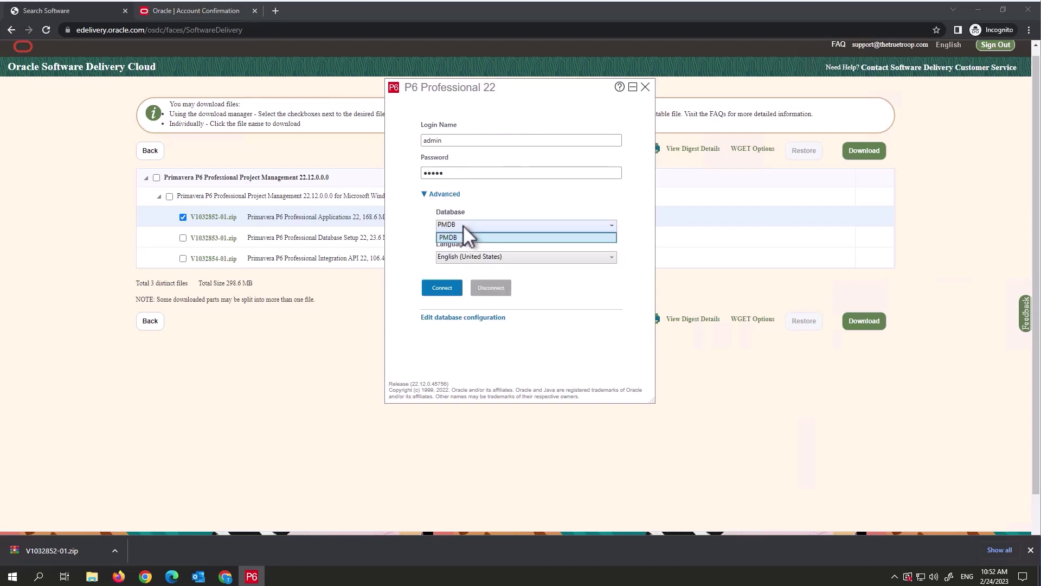
pyautogui.click(463, 226)
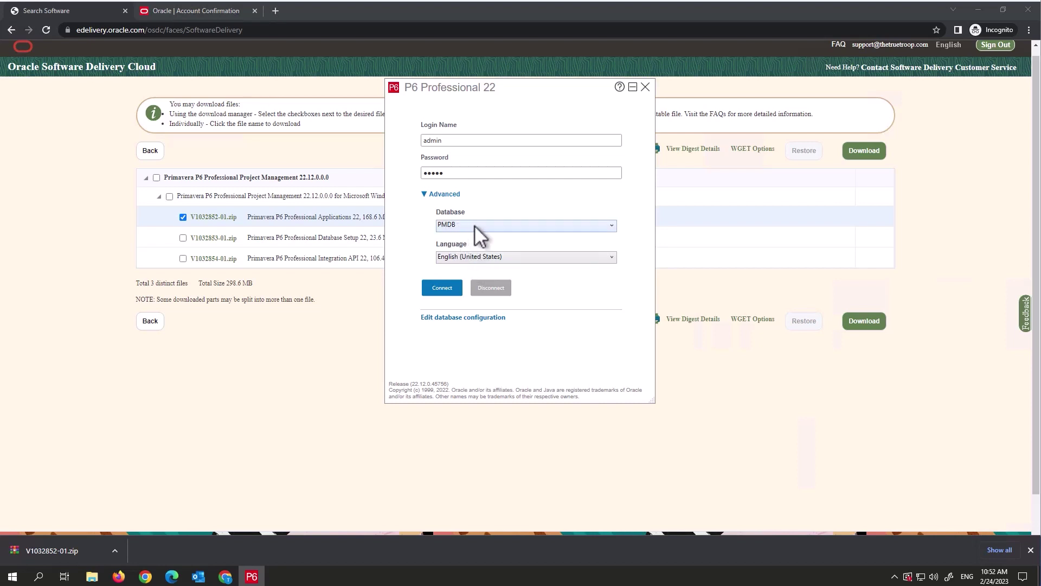
pyautogui.click(474, 226)
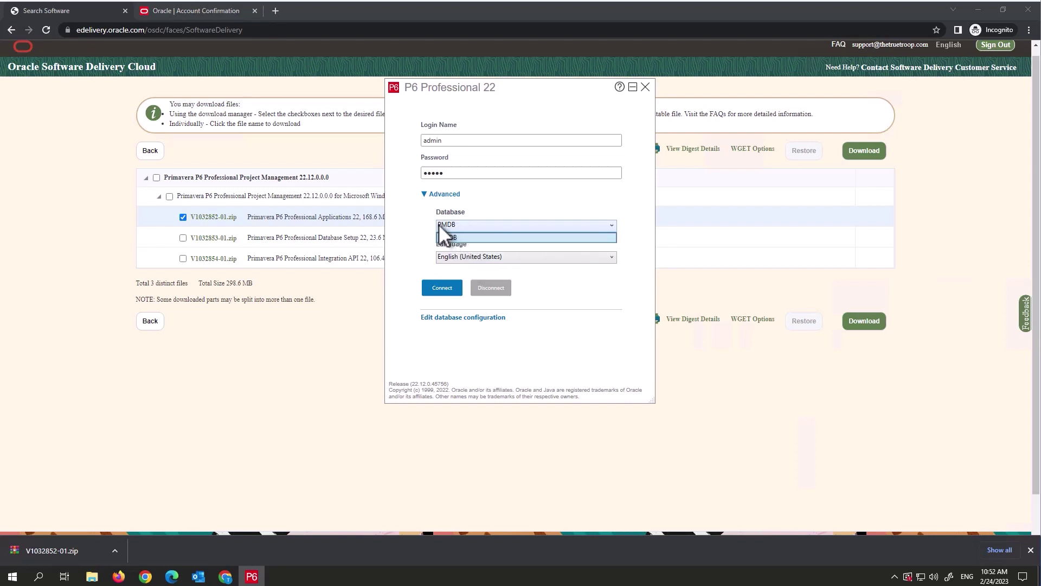
pyautogui.click(454, 222)
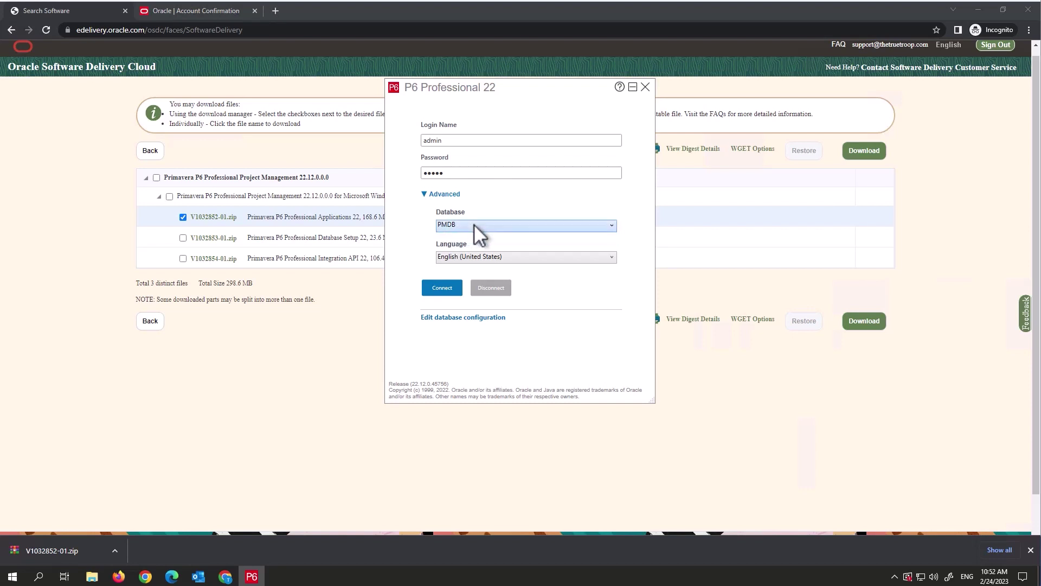
pyautogui.click(461, 257)
pyautogui.click(461, 257)
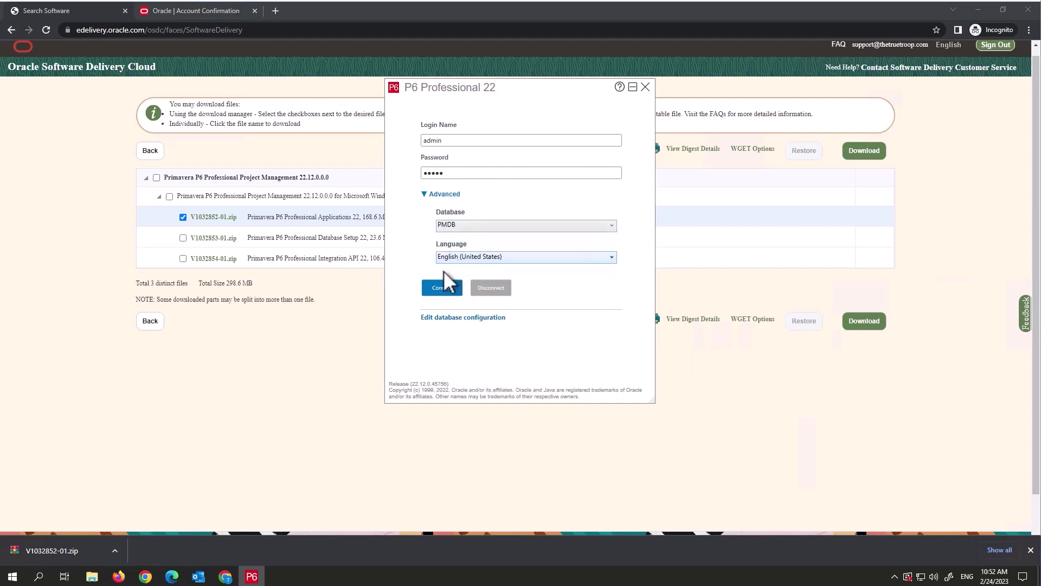
pyautogui.click(440, 288)
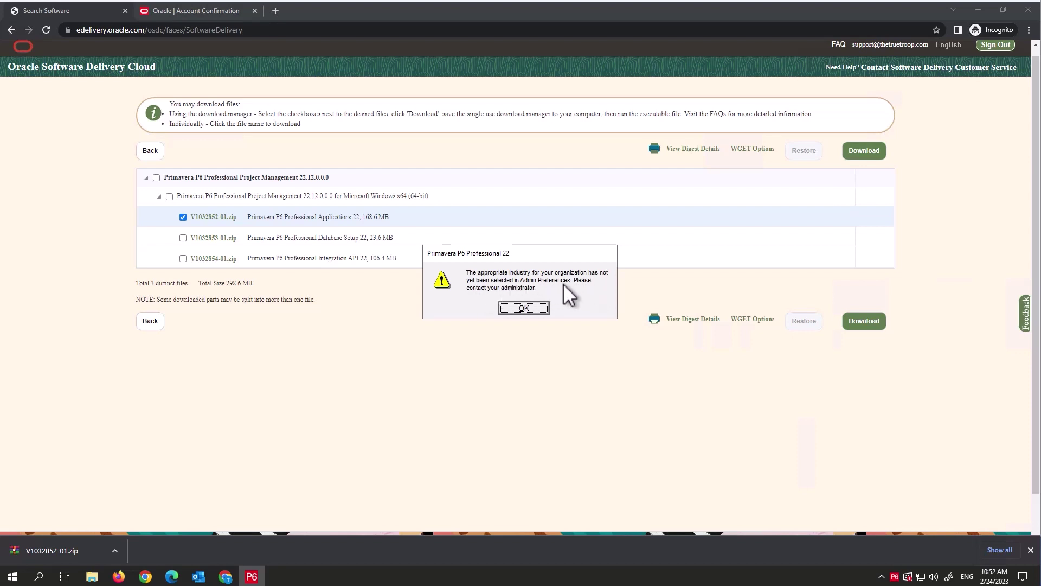
# - Dismiss the missing-industry warning and enlarge the project table
pyautogui.moveTo(571, 282); pyautogui.dragTo(531, 282)
pyautogui.click(521, 308)
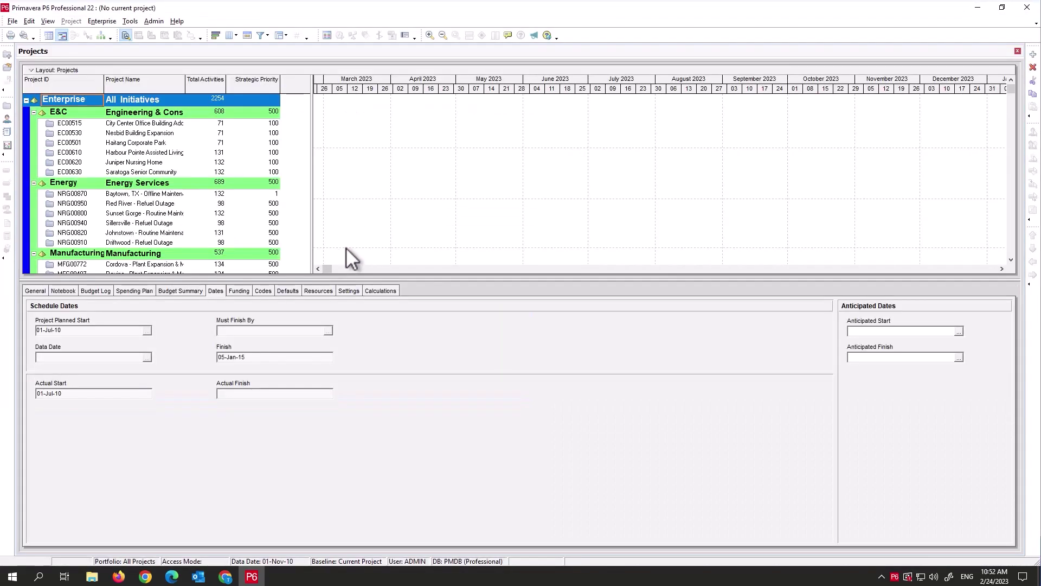
pyautogui.moveTo(321, 280); pyautogui.dragTo(324, 323)
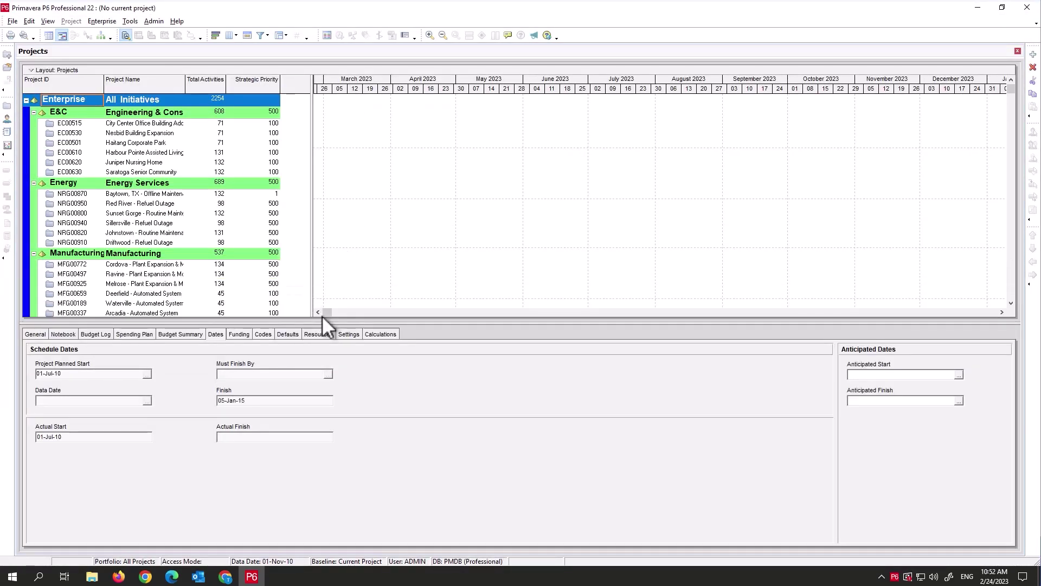
# - Set the Admin Preferences industry to Engineering and Construction and acknowledge the notice
pyautogui.click(148, 21)
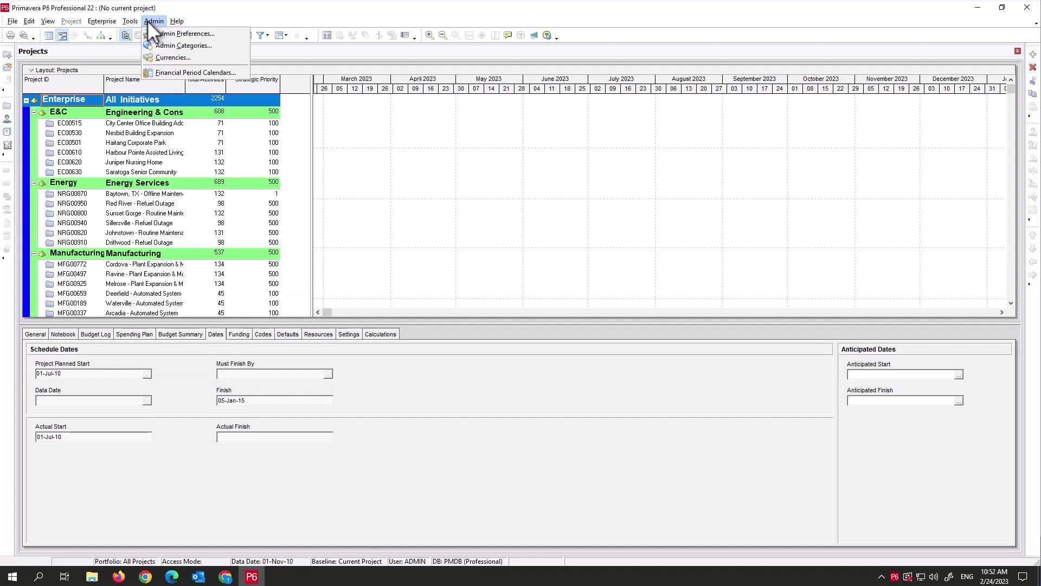
pyautogui.click(177, 34)
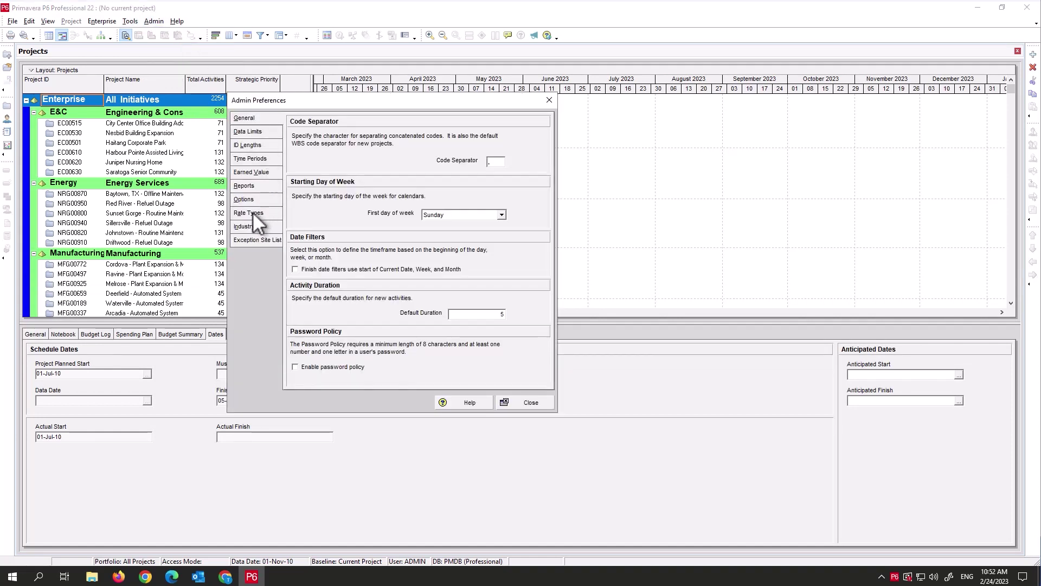
pyautogui.click(248, 223)
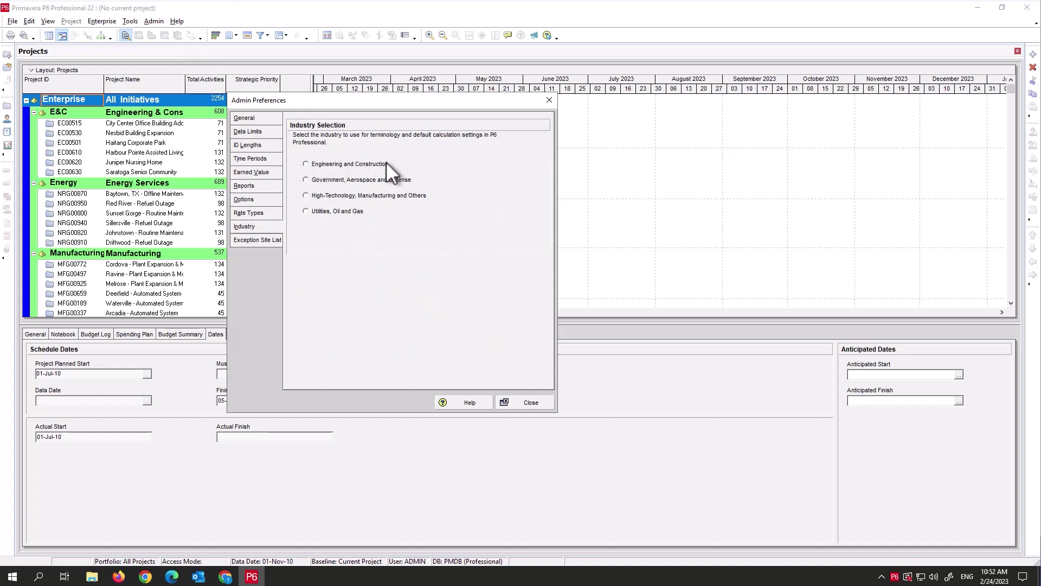
pyautogui.click(306, 164)
pyautogui.click(512, 401)
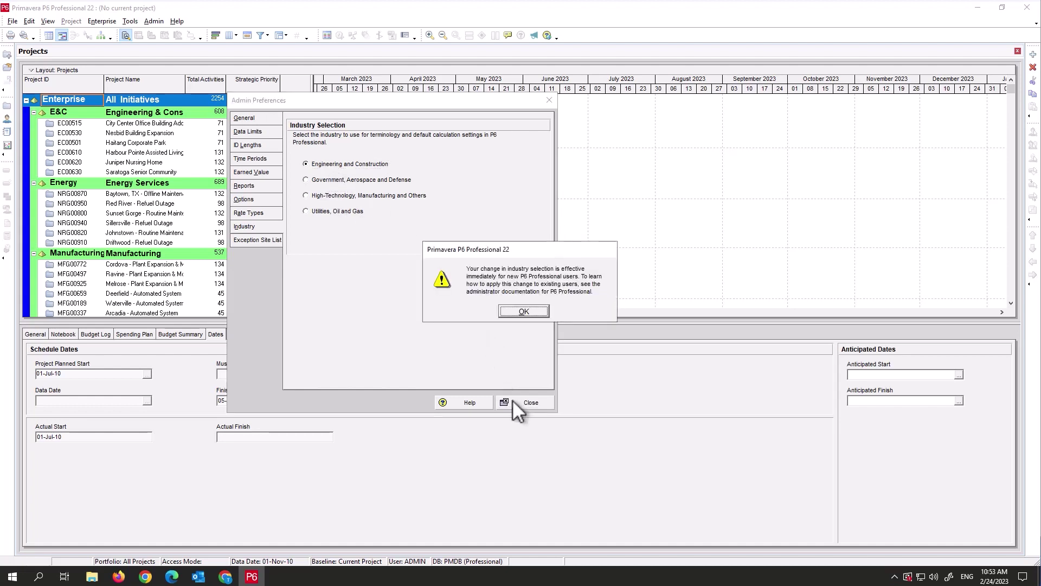
pyautogui.click(524, 311)
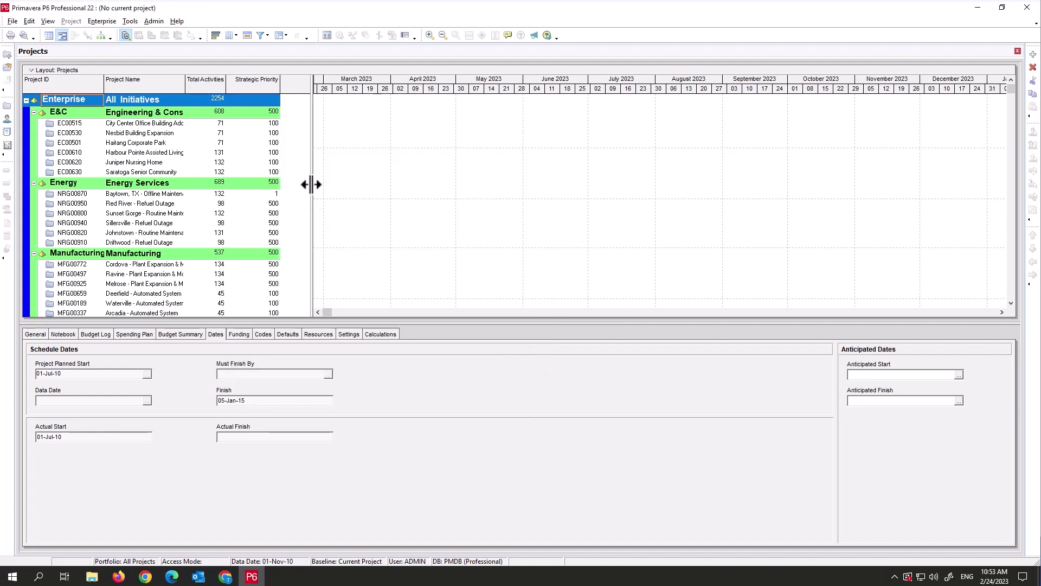
# - Widen the project table and browse the E&C projects such as EC00515
pyautogui.moveTo(311, 184); pyautogui.dragTo(442, 191)
pyautogui.click(97, 116)
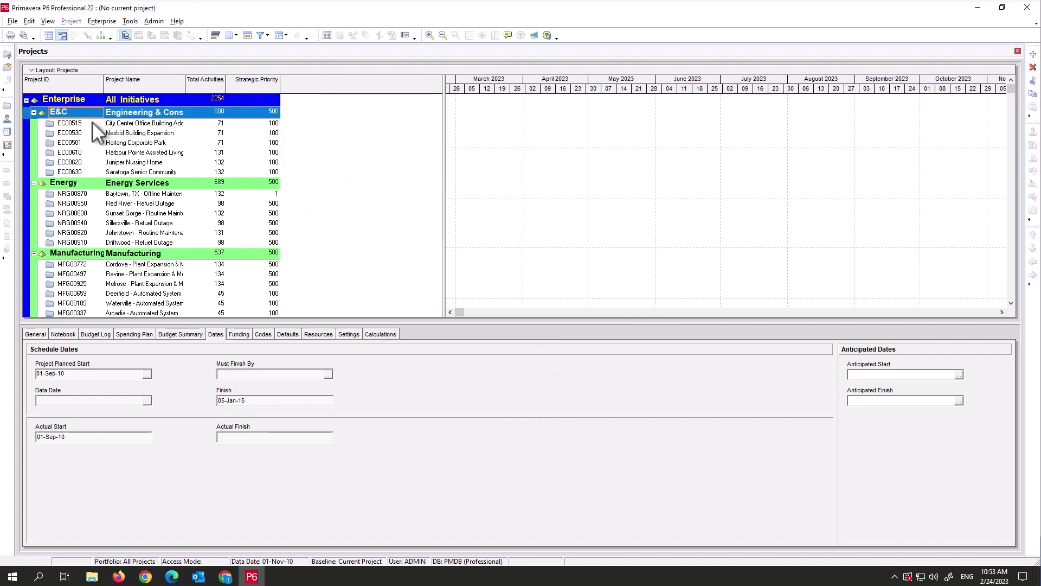
pyautogui.click(92, 123)
pyautogui.scroll(-6, 88, 158)
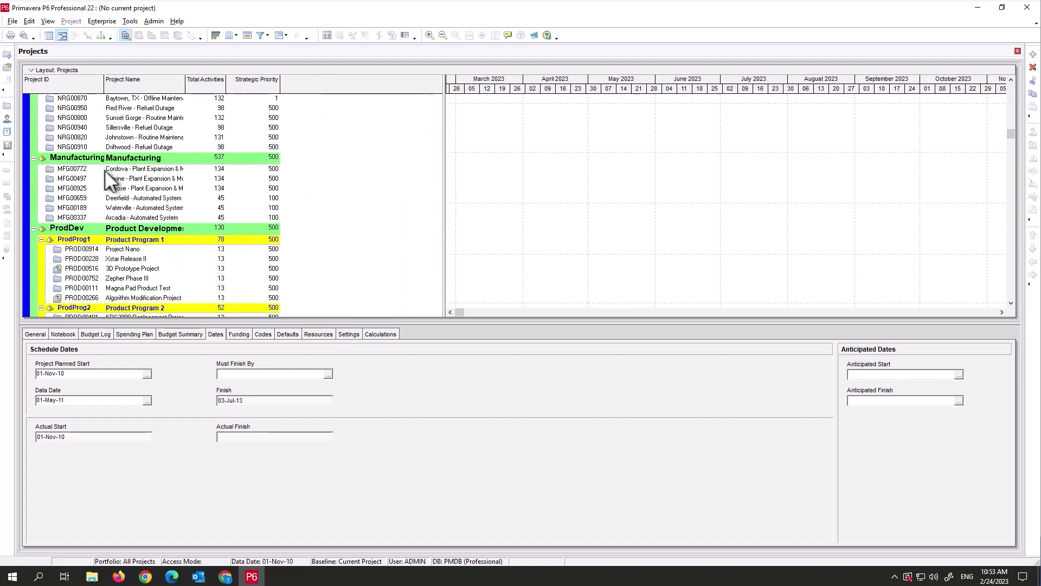
pyautogui.scroll(-7, 109, 170)
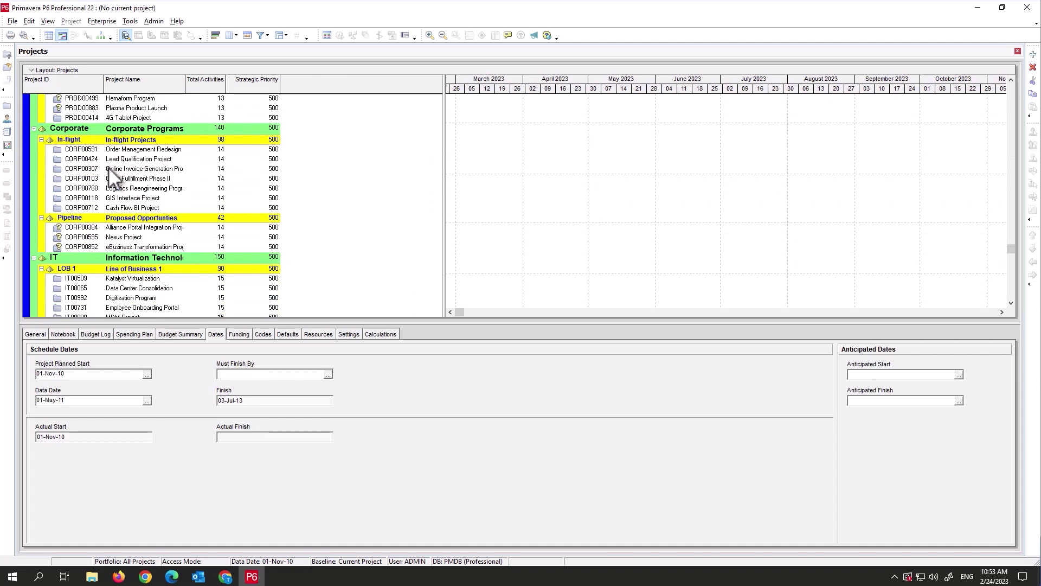
pyautogui.scroll(12, 110, 170)
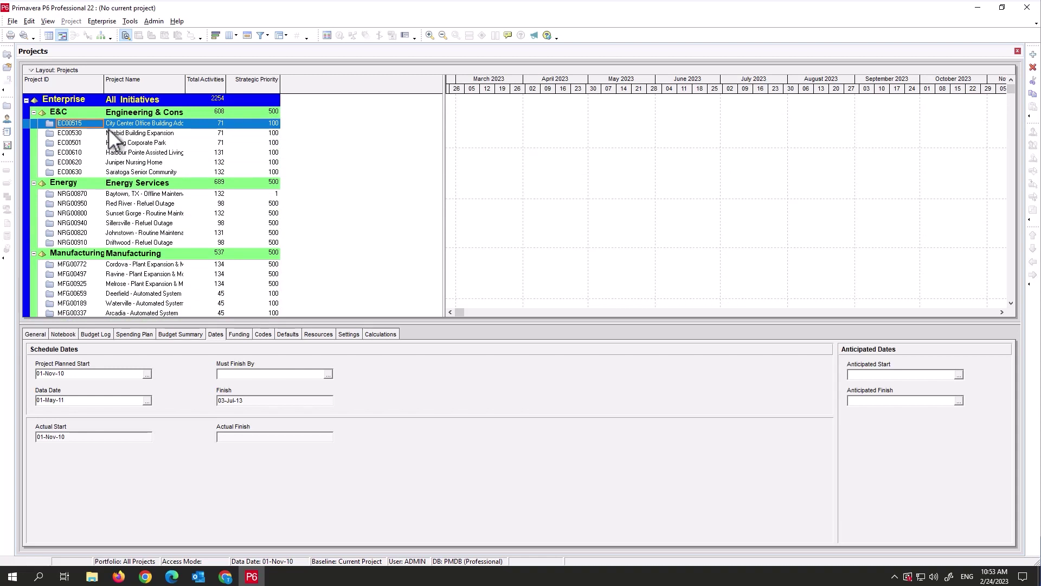
# - Collapse the E&C, Energy, Manufacturing, ProdDev, Corporate and IT EPS groups under Enterprise
pyautogui.click(30, 100)
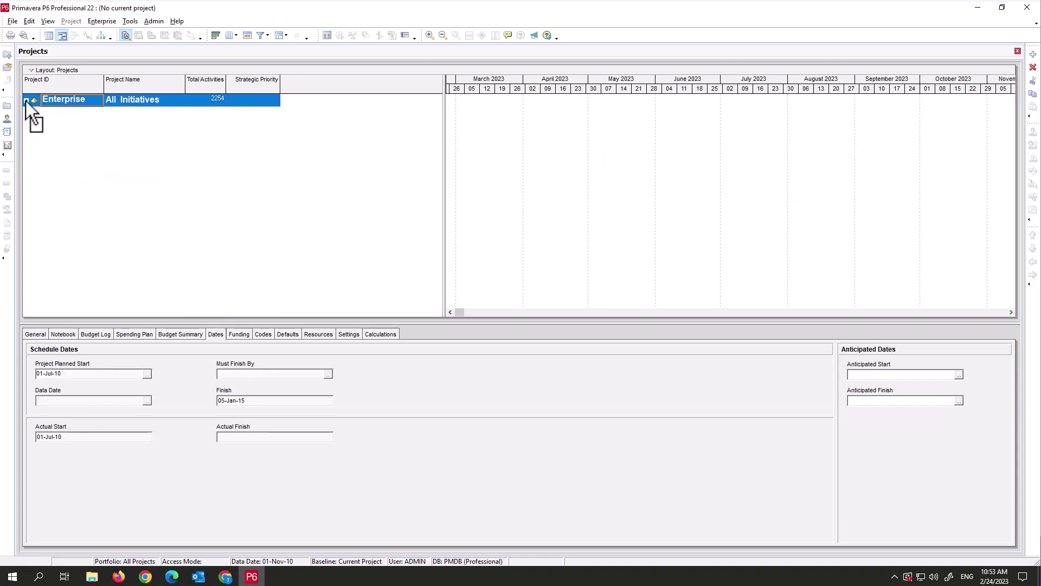
pyautogui.click(26, 100)
pyautogui.click(33, 113)
pyautogui.click(33, 124)
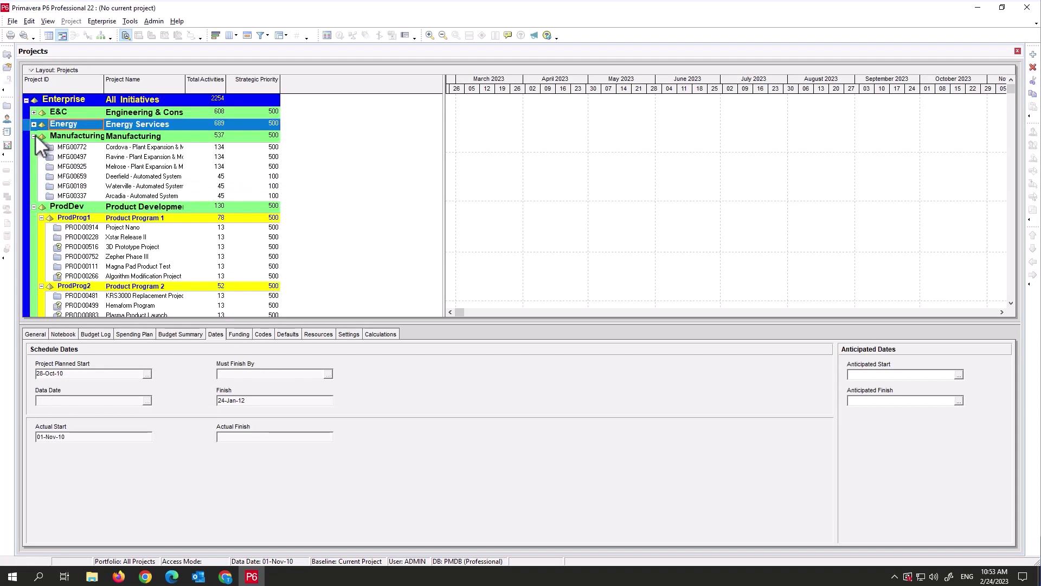
pyautogui.click(34, 136)
pyautogui.click(33, 148)
pyautogui.click(34, 160)
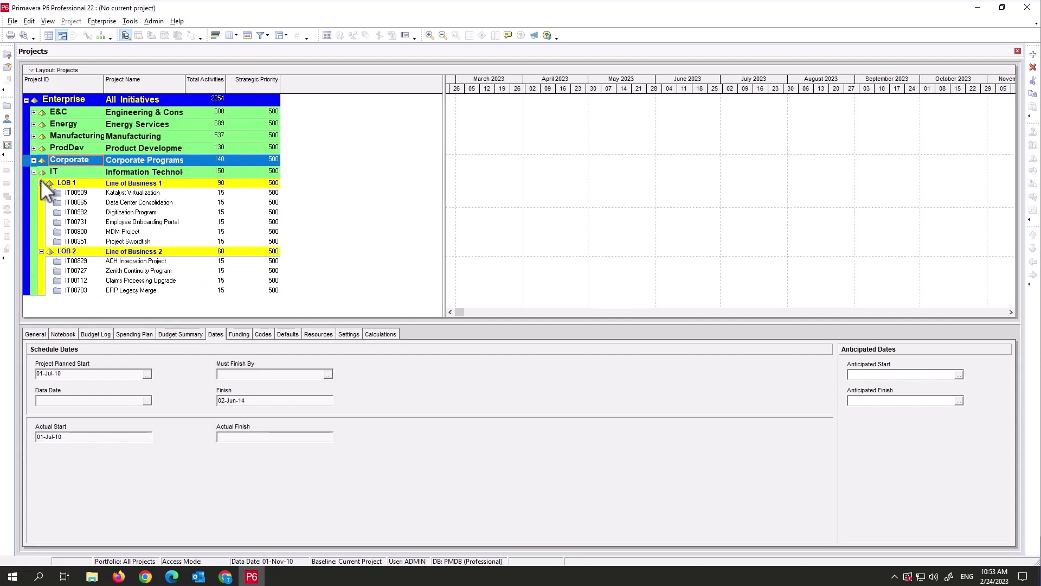
pyautogui.click(33, 171)
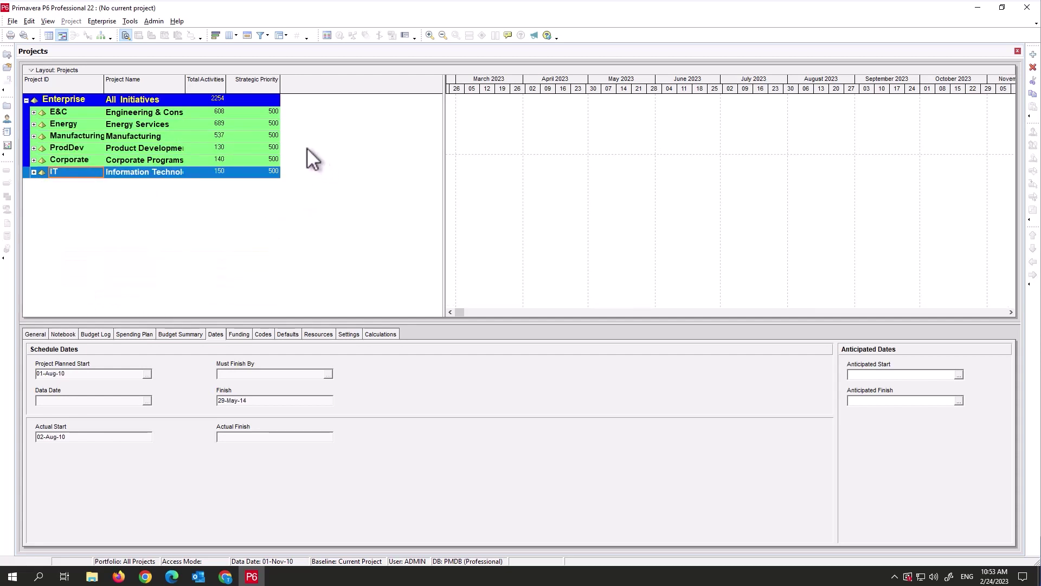
pyautogui.click(221, 129)
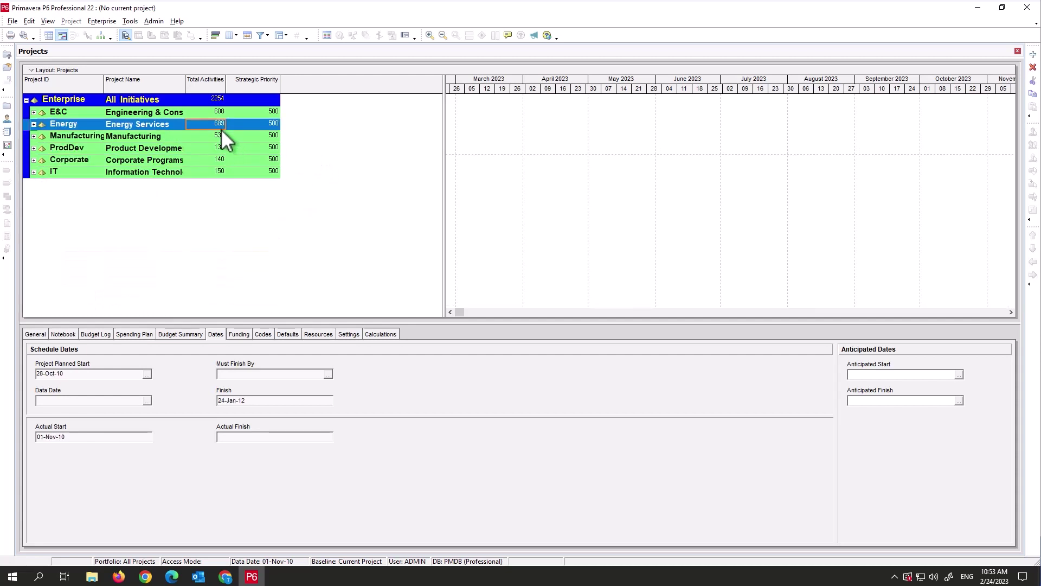
pyautogui.click(89, 110)
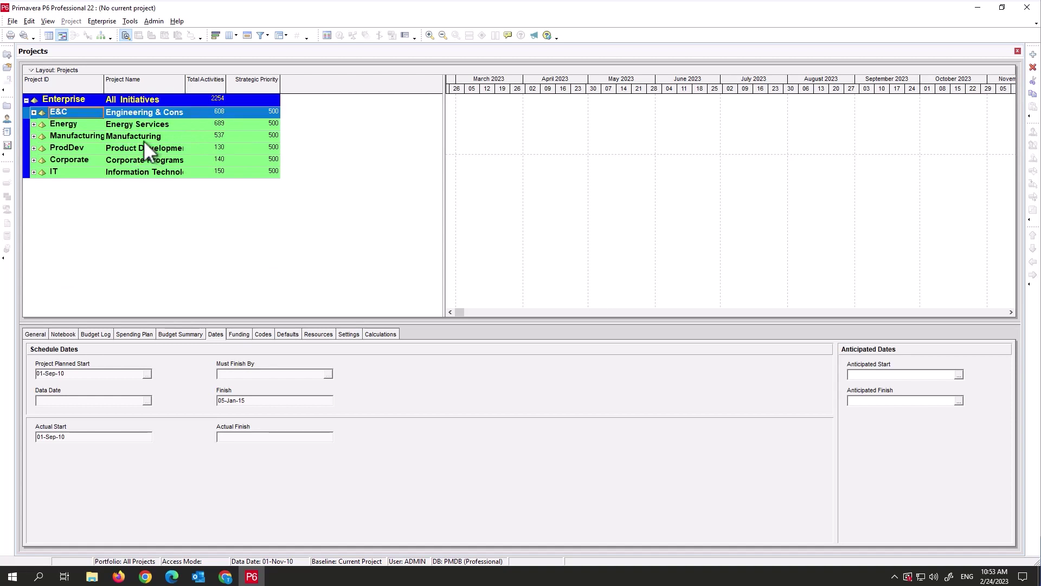
# - Exit P6 Professional from the File menu and confirm
pyautogui.click(12, 22)
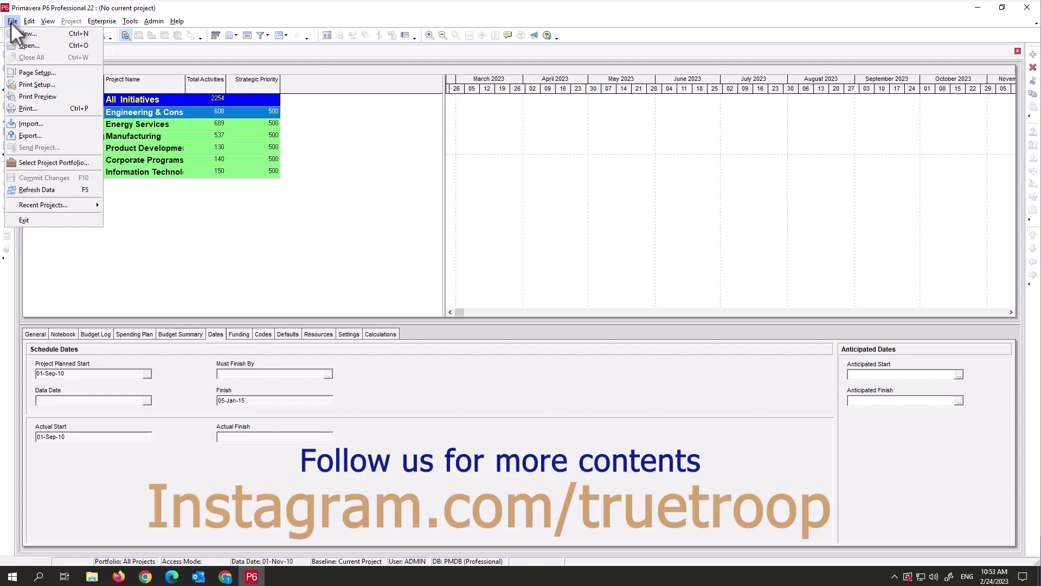
pyautogui.click(33, 219)
pyautogui.click(487, 304)
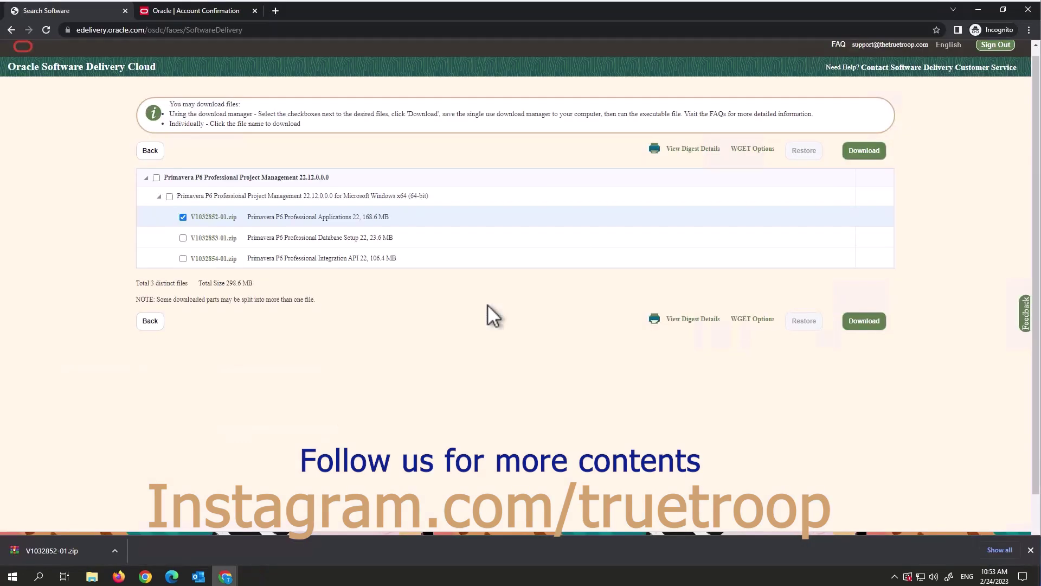